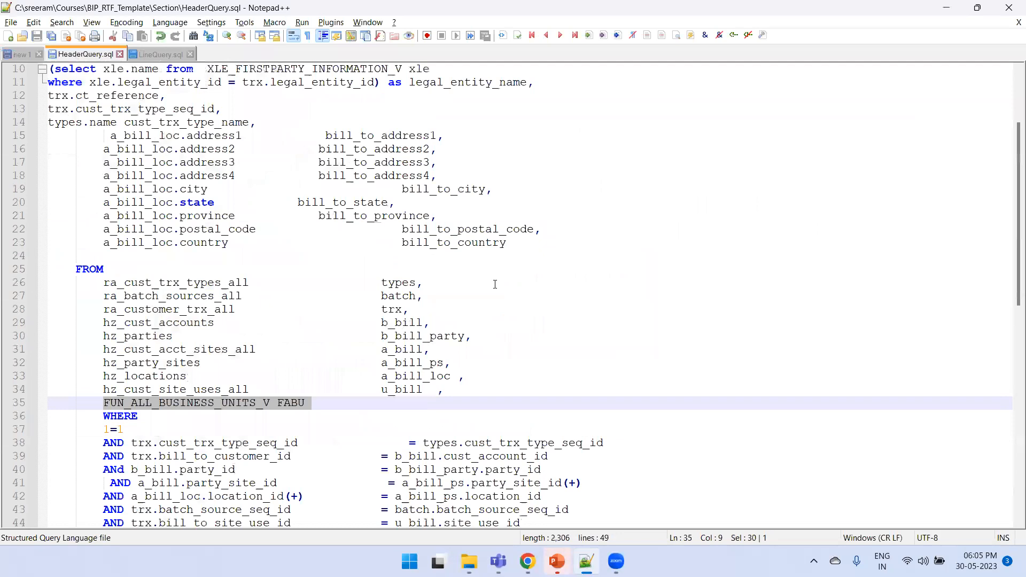
Switch to Chrome and reload the Oracle Analytics Publisher catalog page.
click(527, 561)
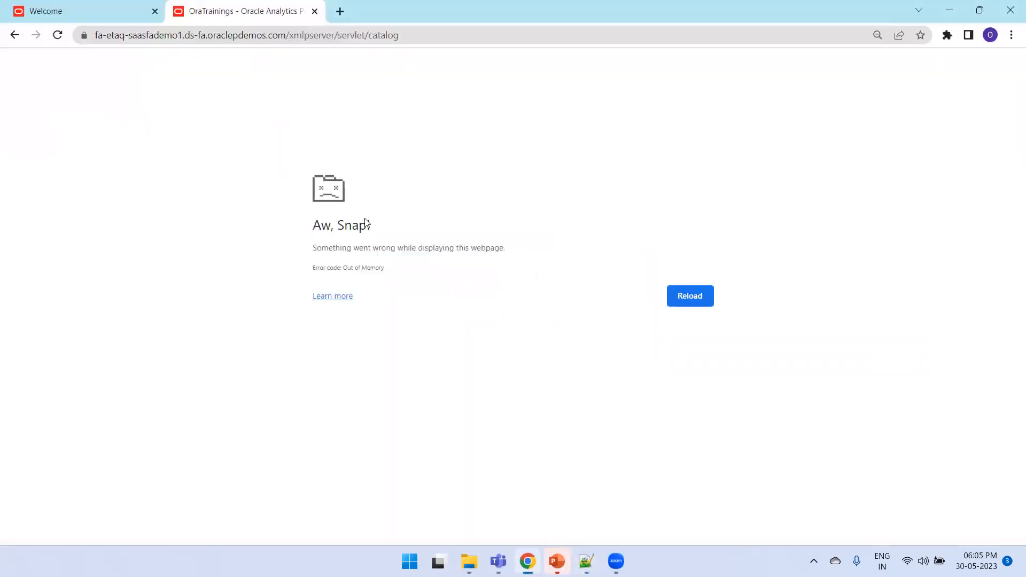
click(56, 35)
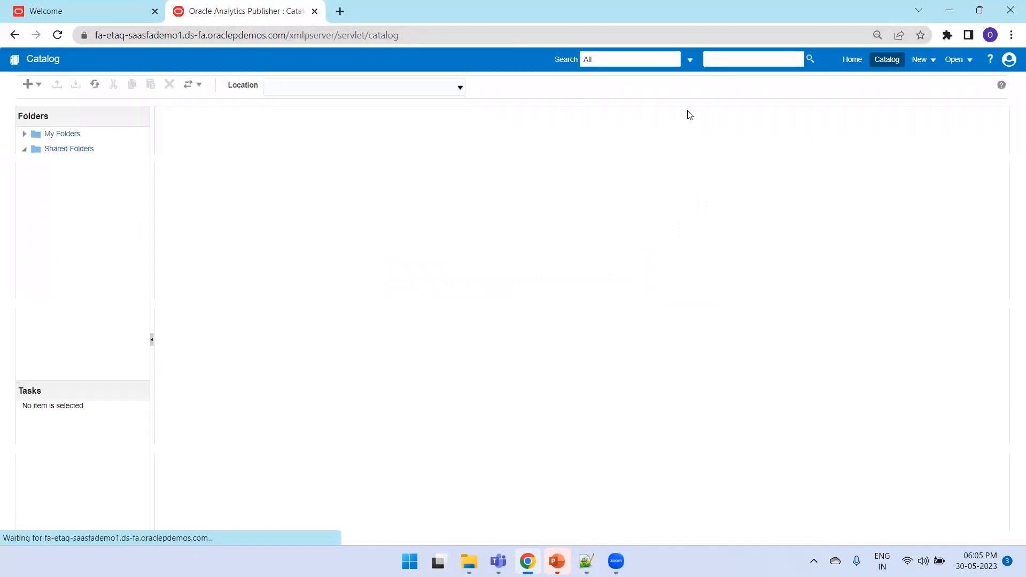
Try to create a new data model and save it as ARInvoiceDetailsSectionSampleDM.
click(935, 60)
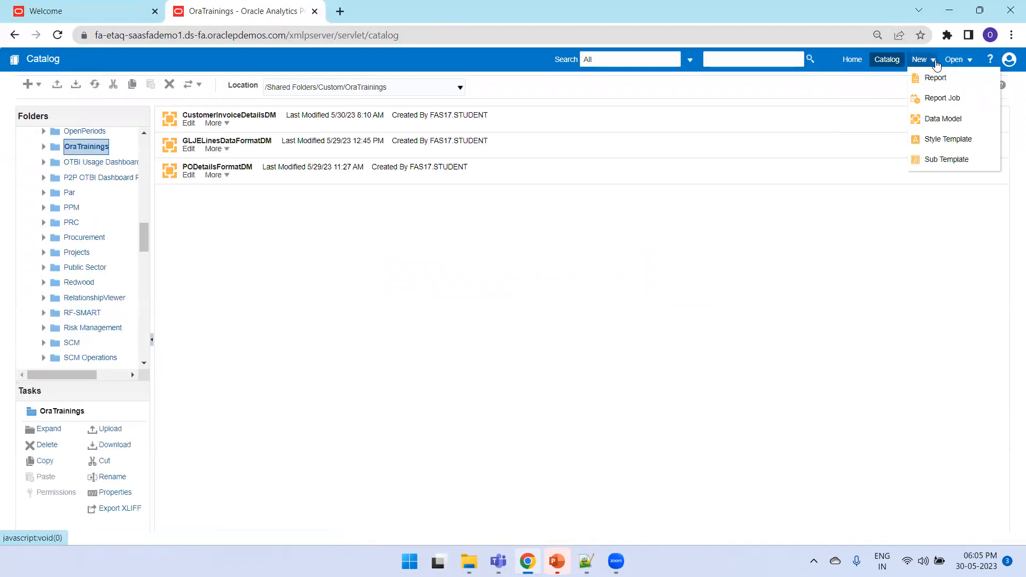
click(930, 119)
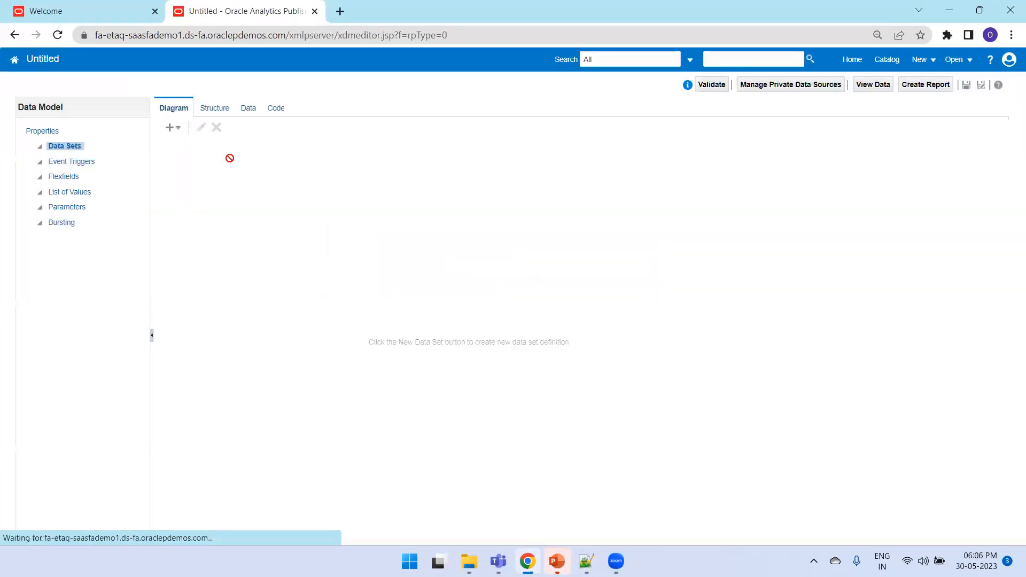
click(172, 128)
click(967, 85)
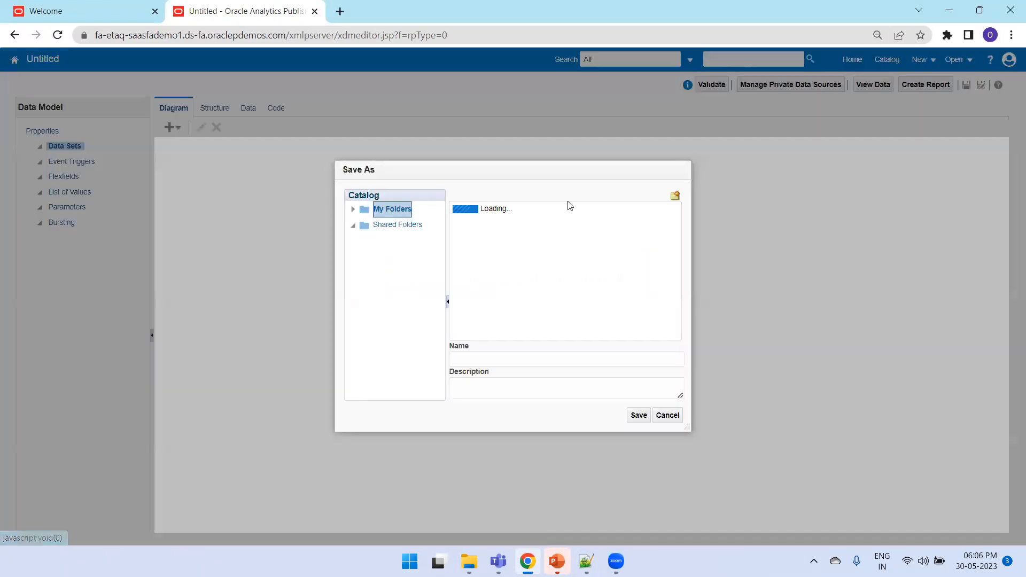
click(505, 358)
text(ARInvoic)
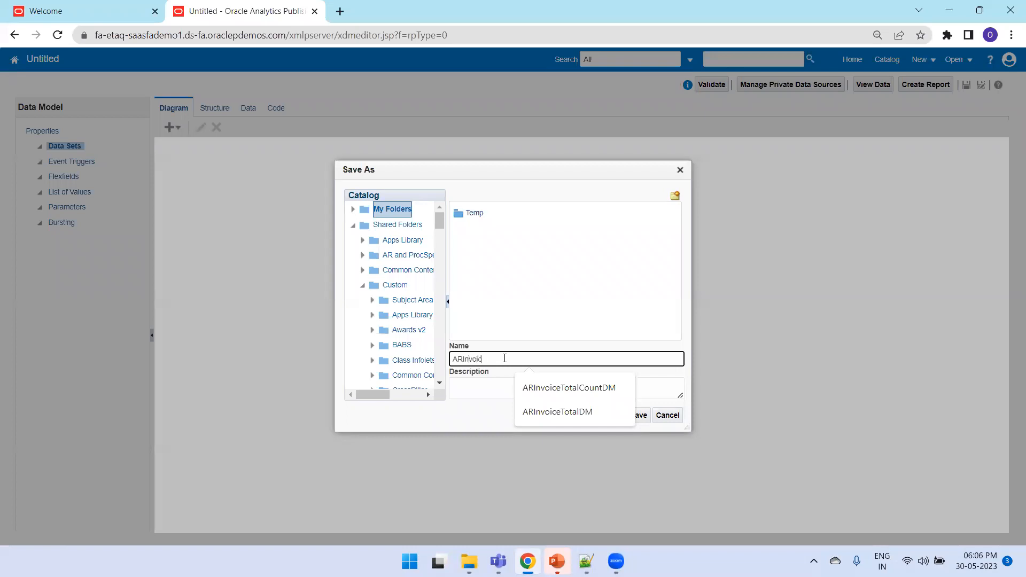
text(eDetailsSectionSampleDM)
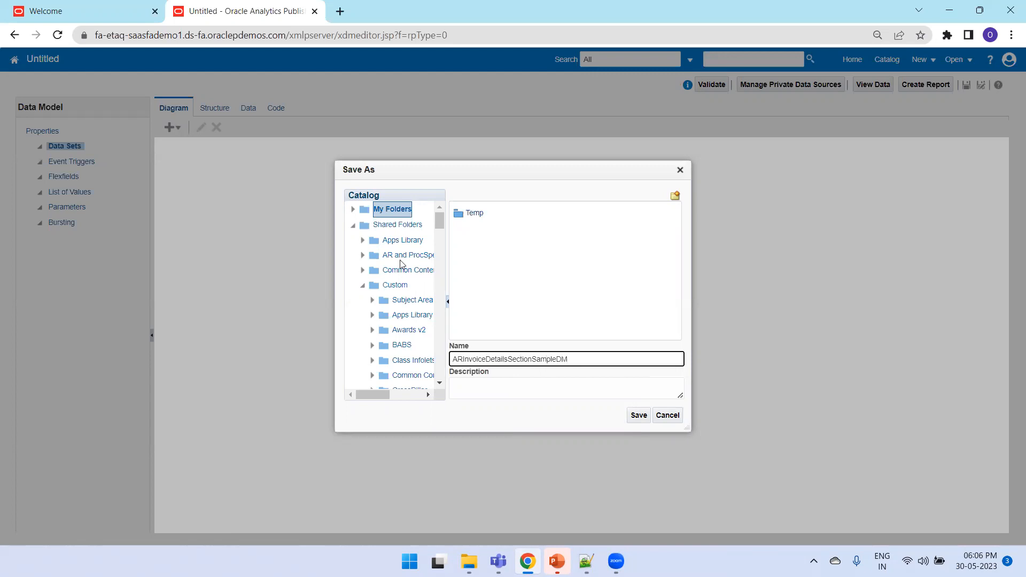
scroll(402, 278, down, 10)
scroll(404, 300, down, 3)
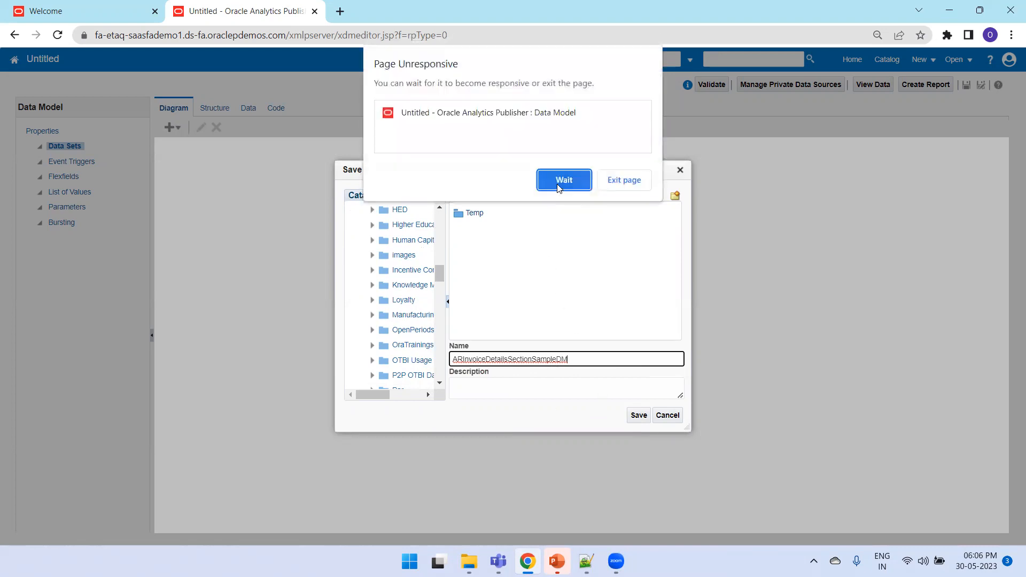
click(563, 180)
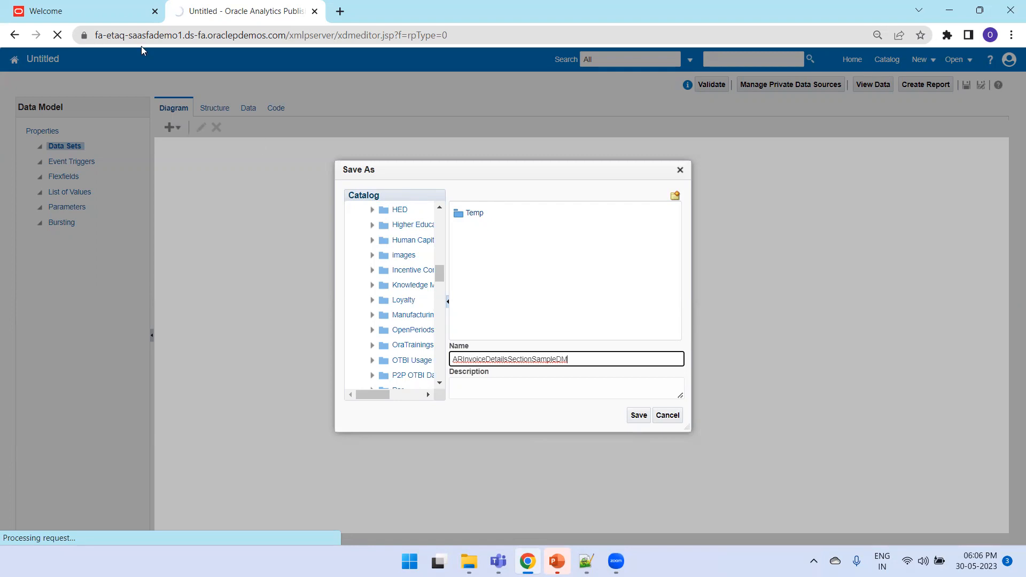
Open the copied base address ending in /xmlpserver/ in a new browser tab and sign in with the prefilled credentials.
drag(338, 35, 95, 27)
key(ctrl+c)
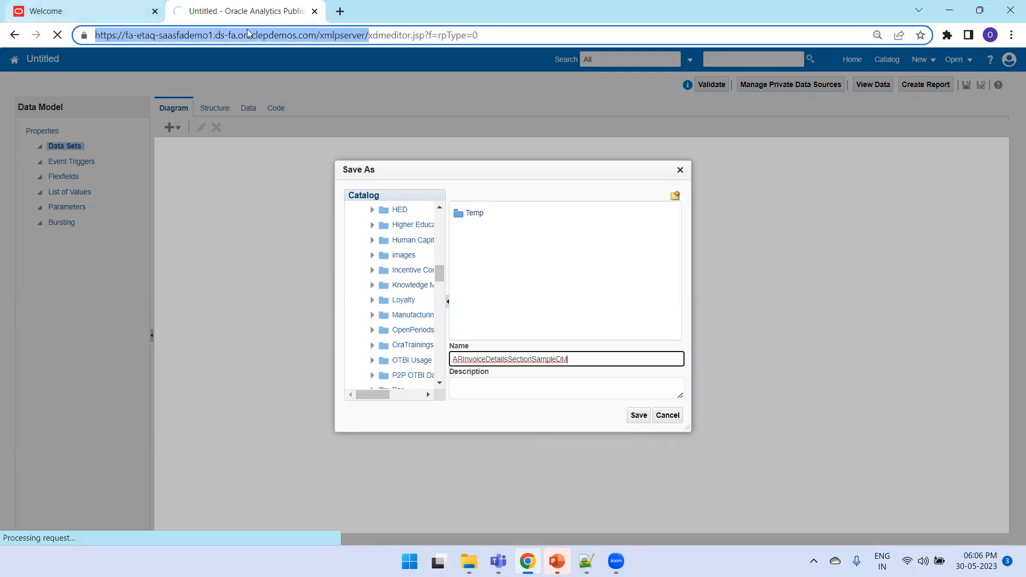
click(339, 11)
key(ctrl+v)
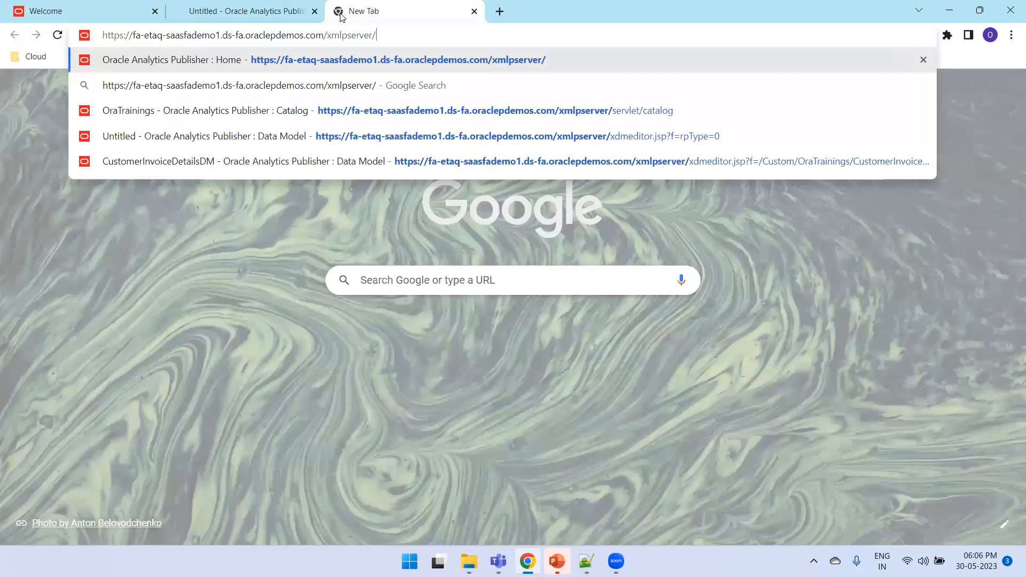
click(368, 61)
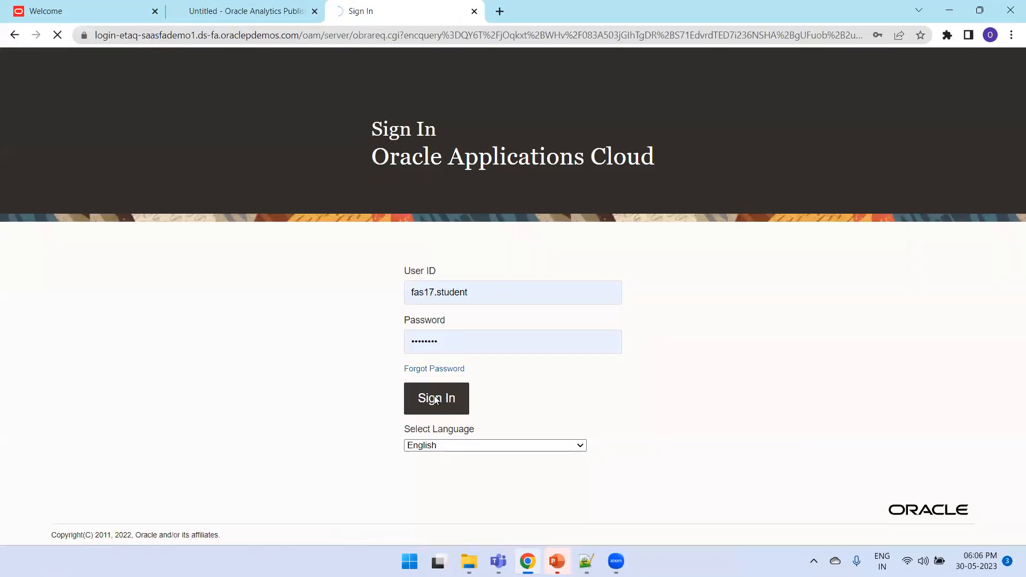
click(436, 400)
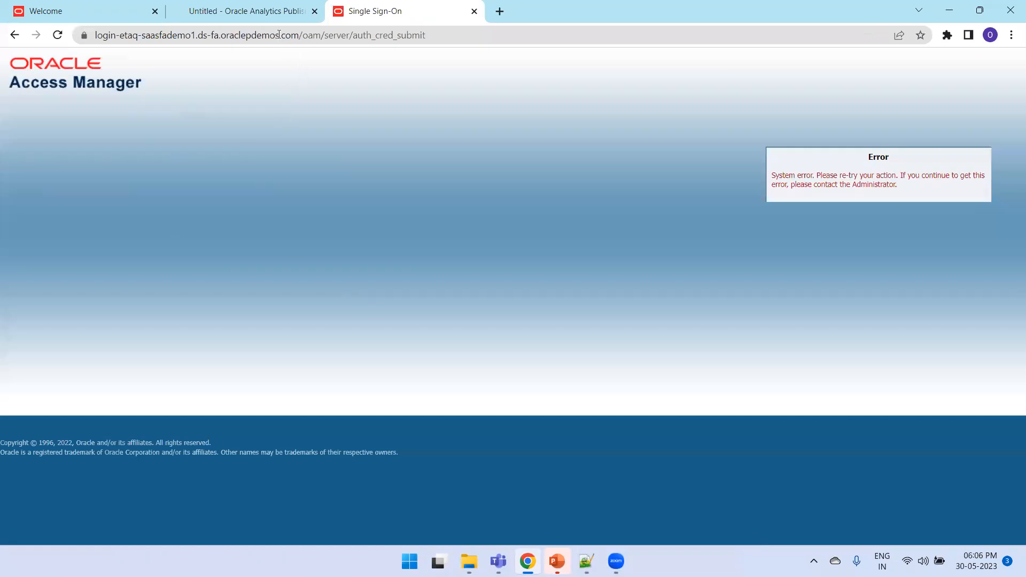
Load the /xmlpserver/ address again in the same tab and create a new data model.
click(262, 35)
key(ctrl+v)
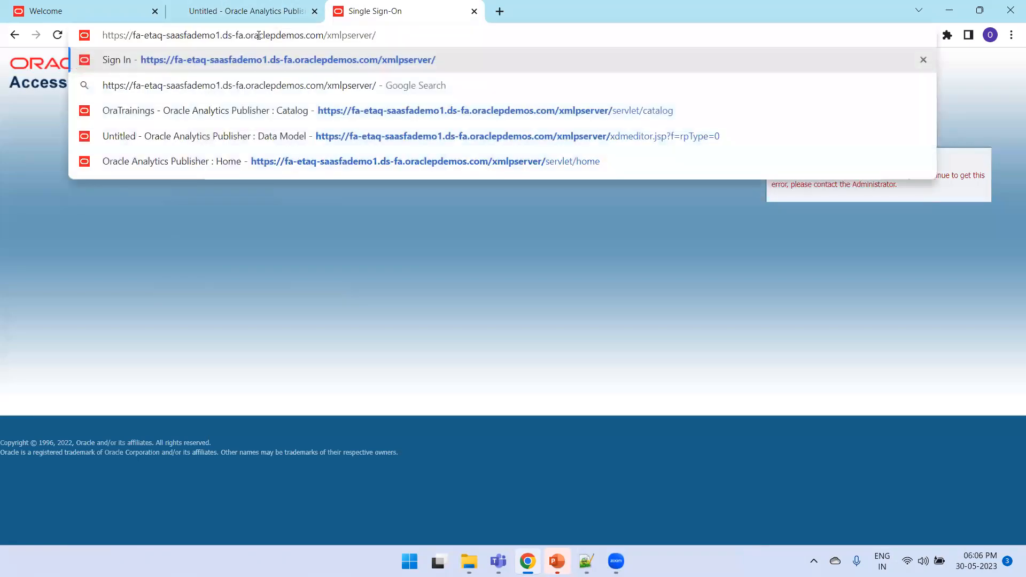
key(Return)
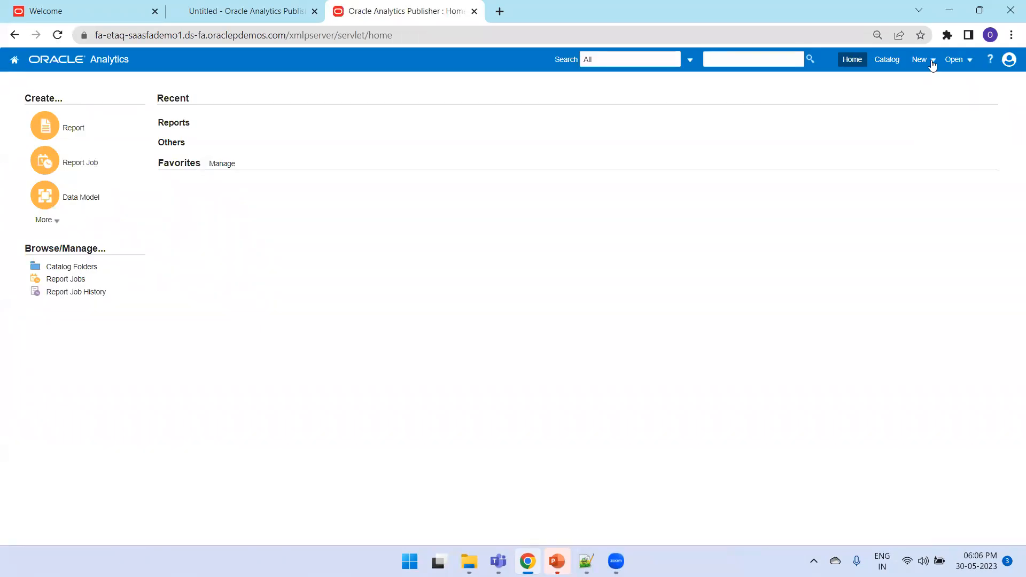
click(933, 65)
click(934, 119)
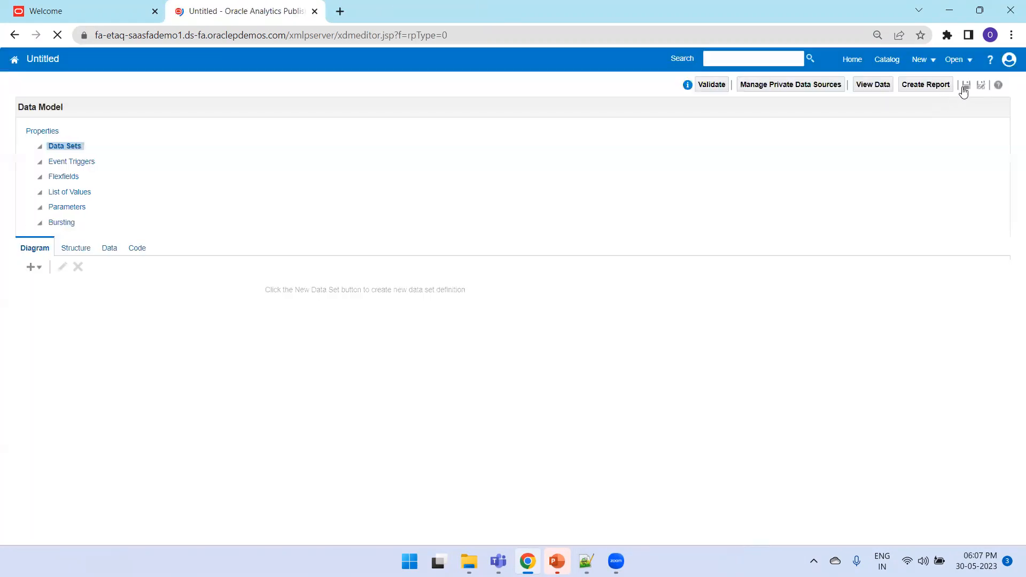
Save the data model as ARInvoiceSectionSampleDM in Shared Folders/Custom/OraTrainings.
click(966, 85)
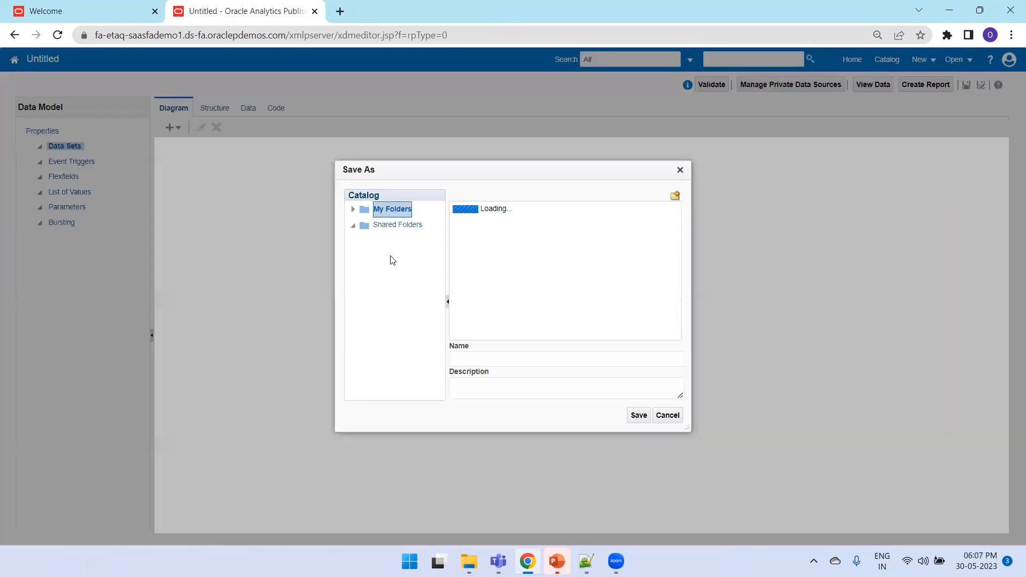
click(353, 225)
click(363, 285)
scroll(411, 305, down, 2)
scroll(410, 304, down, 10)
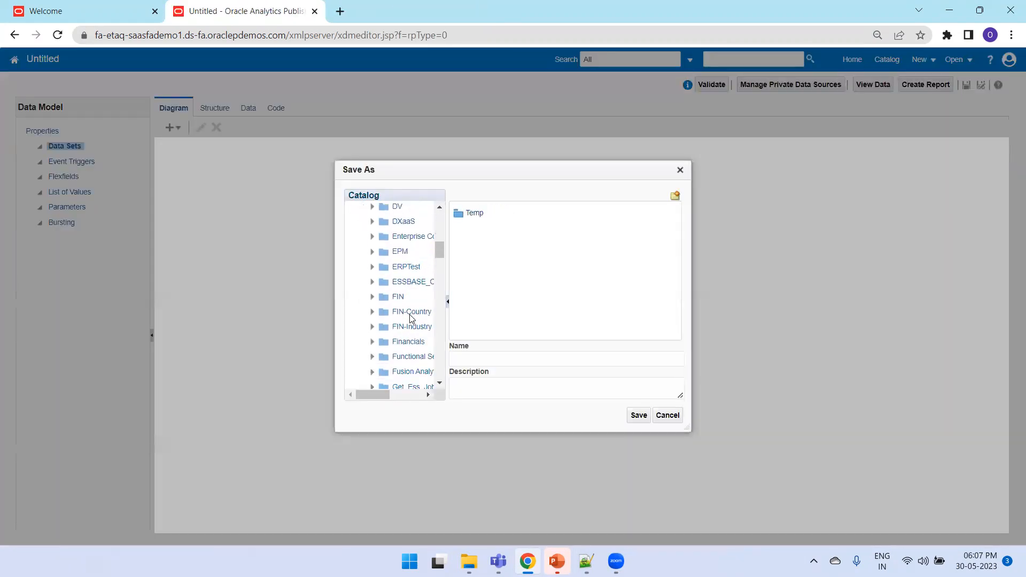
scroll(418, 346, down, 3)
scroll(417, 320, up, 3)
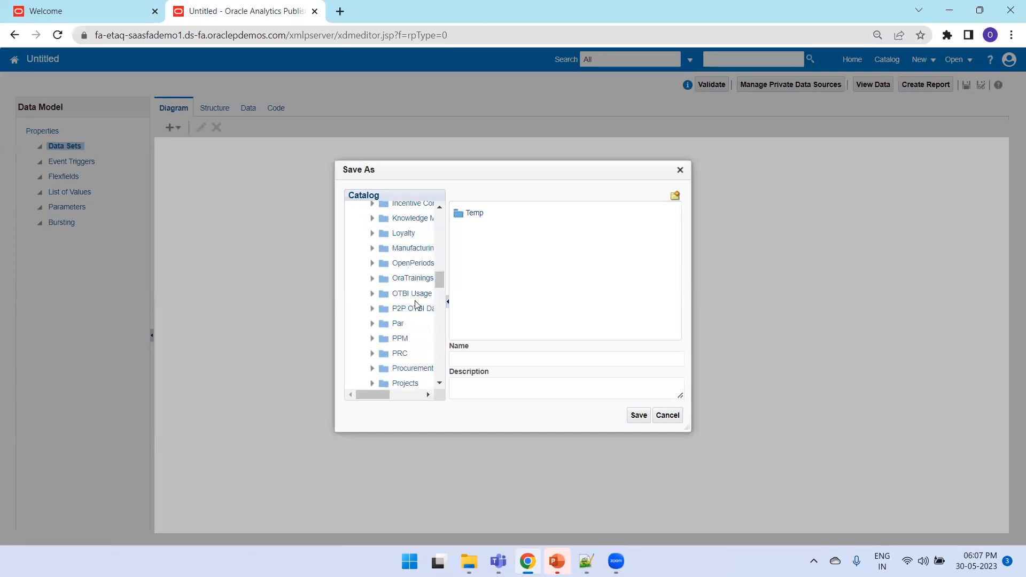
click(415, 278)
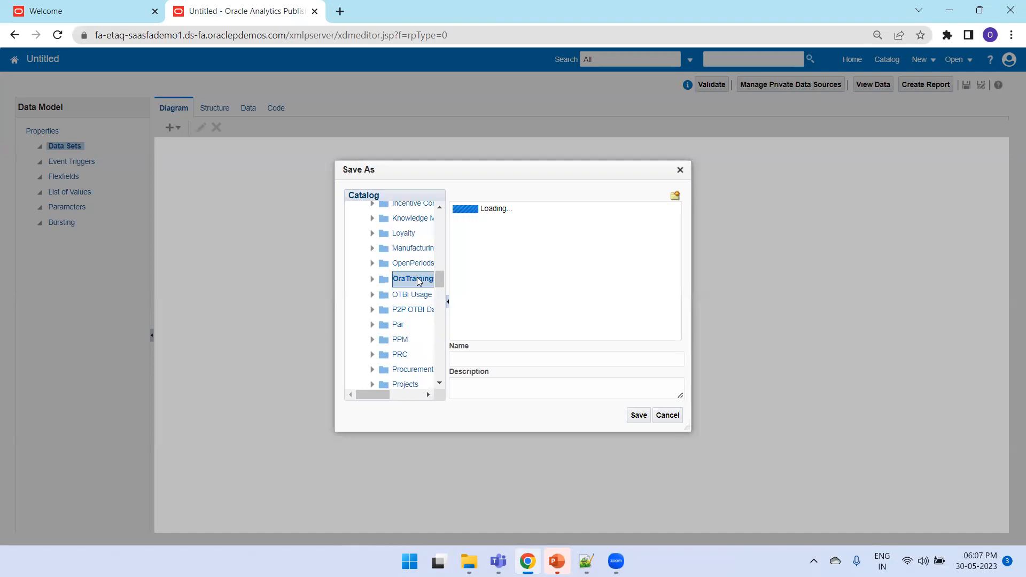
click(495, 357)
text(ARInv)
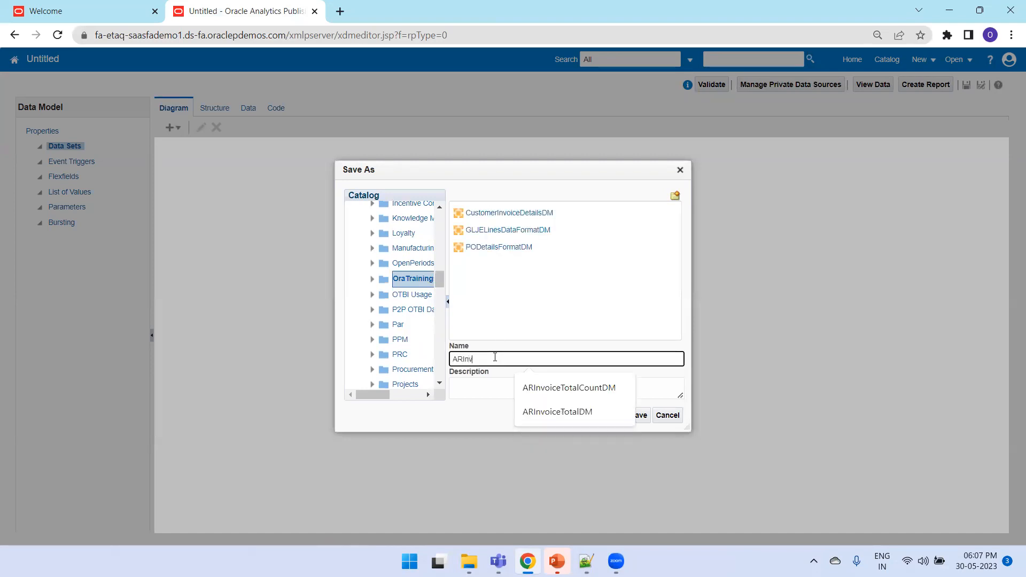
text(oiceSectionSampleDM)
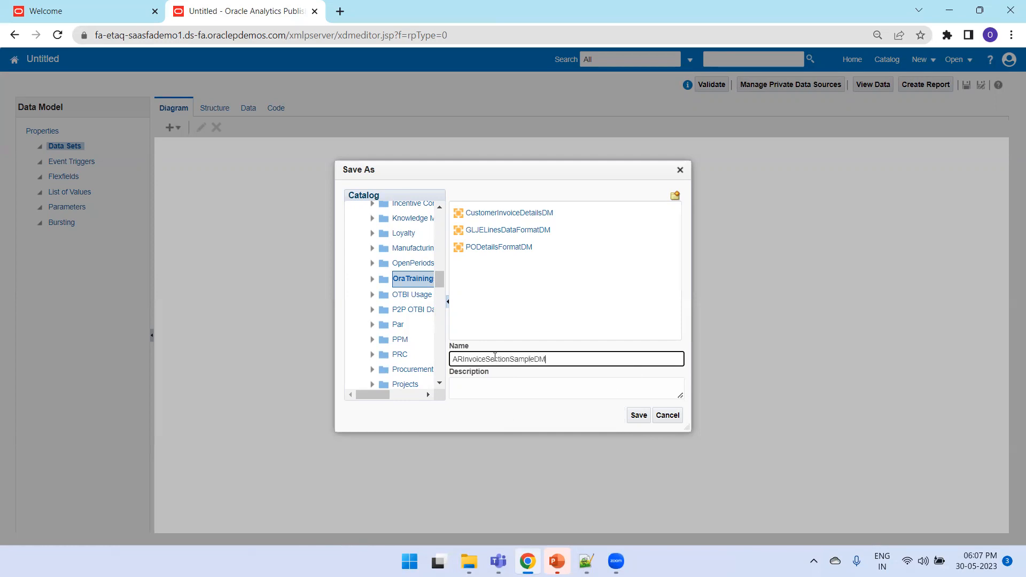
click(636, 416)
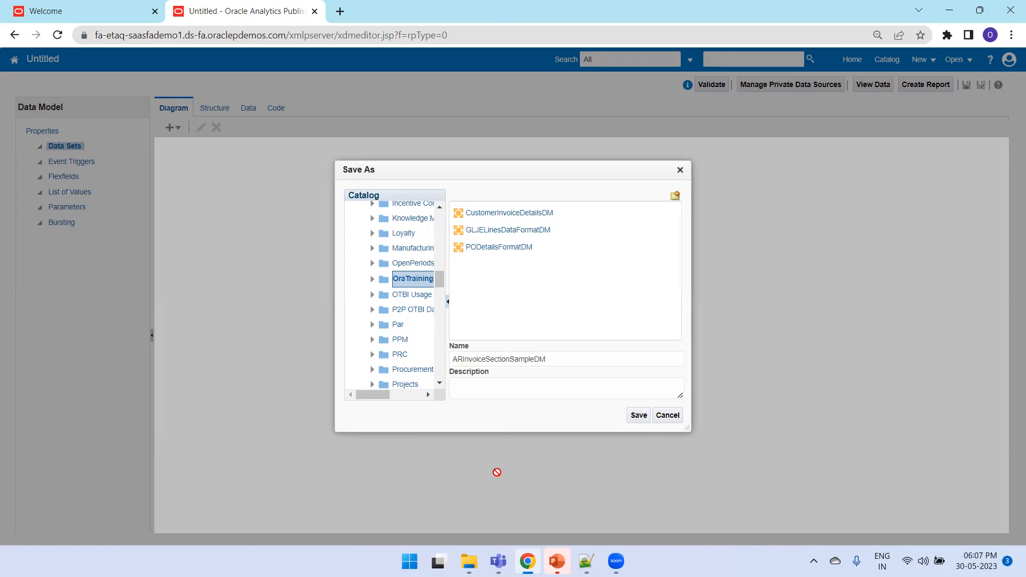
Copy the full query from HeaderQuery.sql in Notepad++ and start a new SQL Query data set in the browser's data model.
click(586, 561)
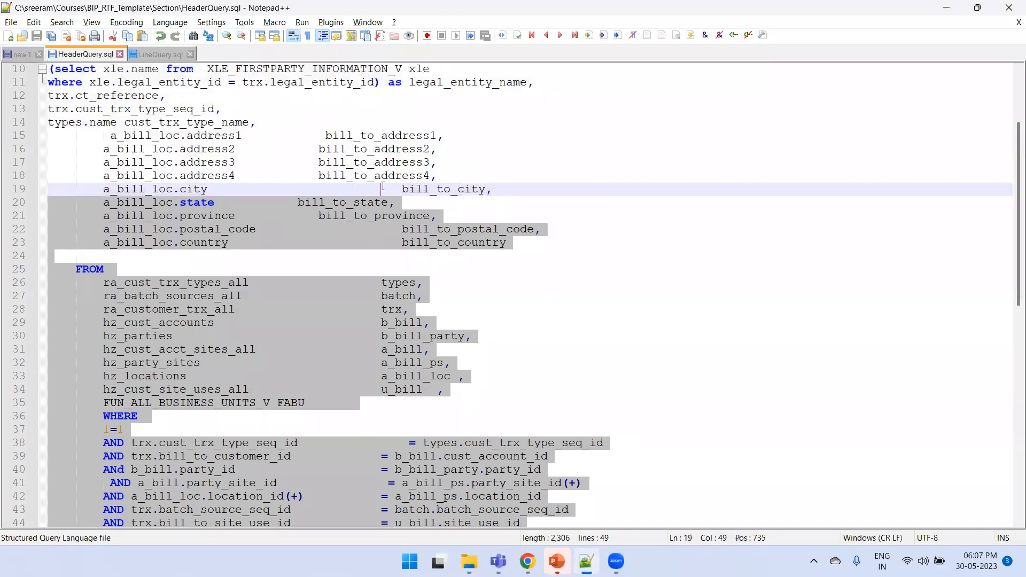
key(alt+Tab)
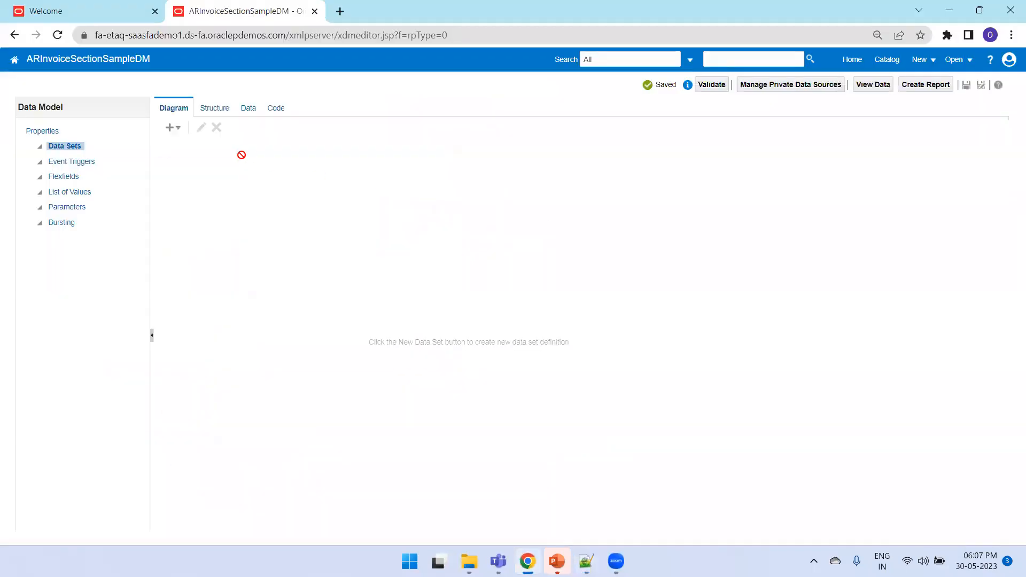
click(176, 135)
click(183, 144)
Create the data set G_HDR on data source ApplicationDB_FSCM with the copied header query, and save the data model.
click(458, 197)
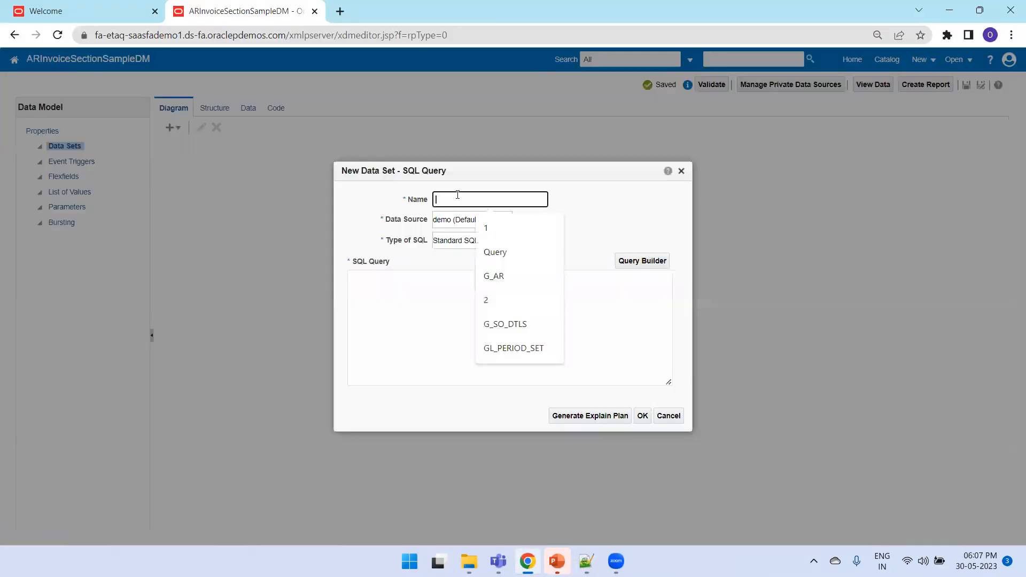
text(G_H)
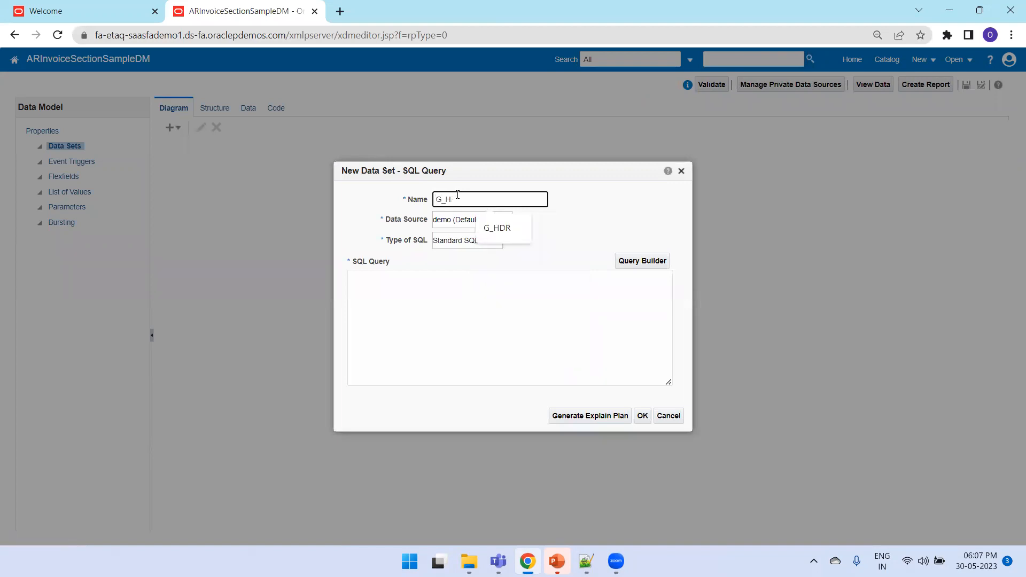
text(DRq)
key(BackSpace)
key(Tab)
key(a)
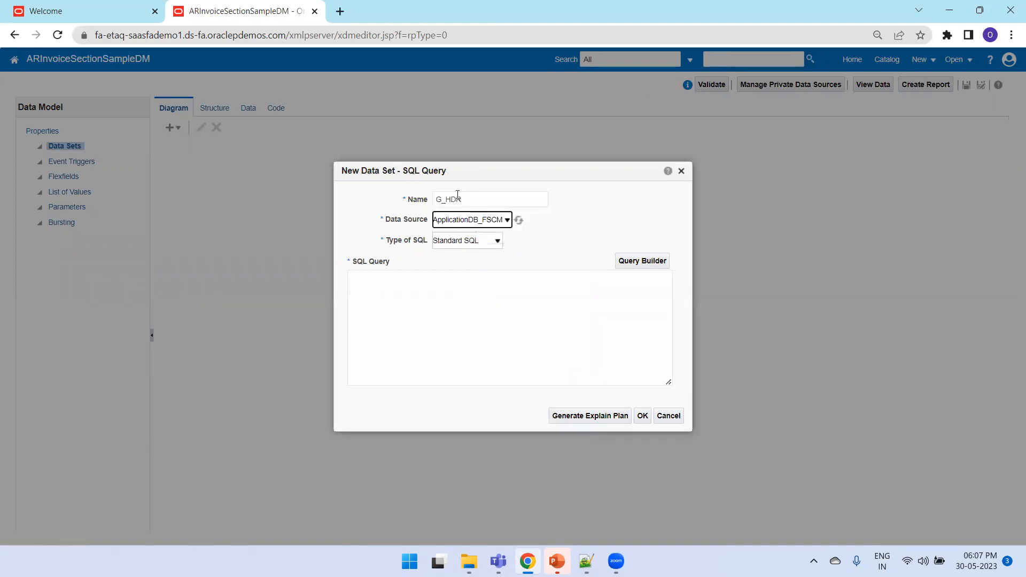
click(519, 319)
key(ctrl+v)
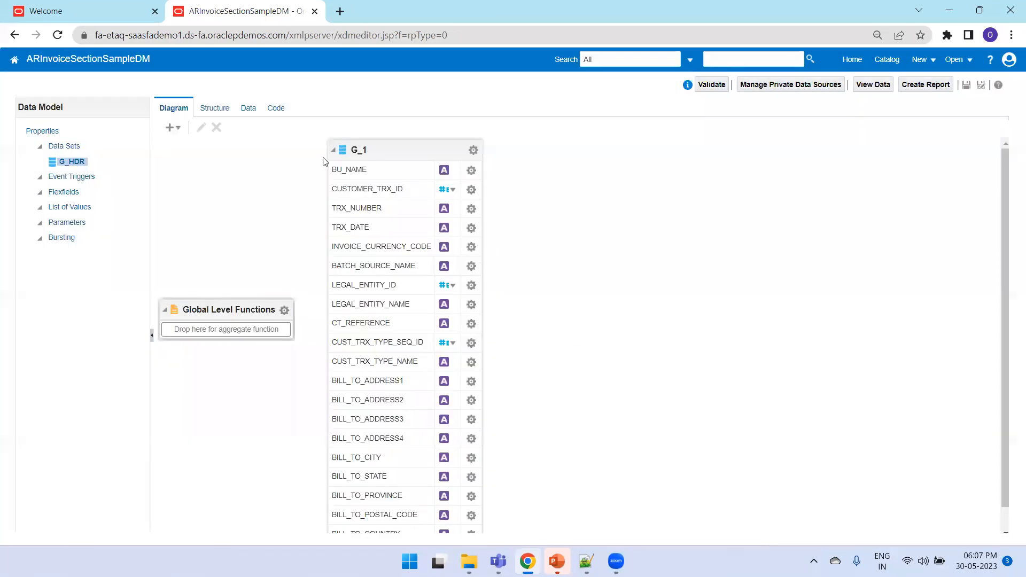
click(966, 84)
Set the group name and display name of group G_1 to G_HDR.
click(473, 150)
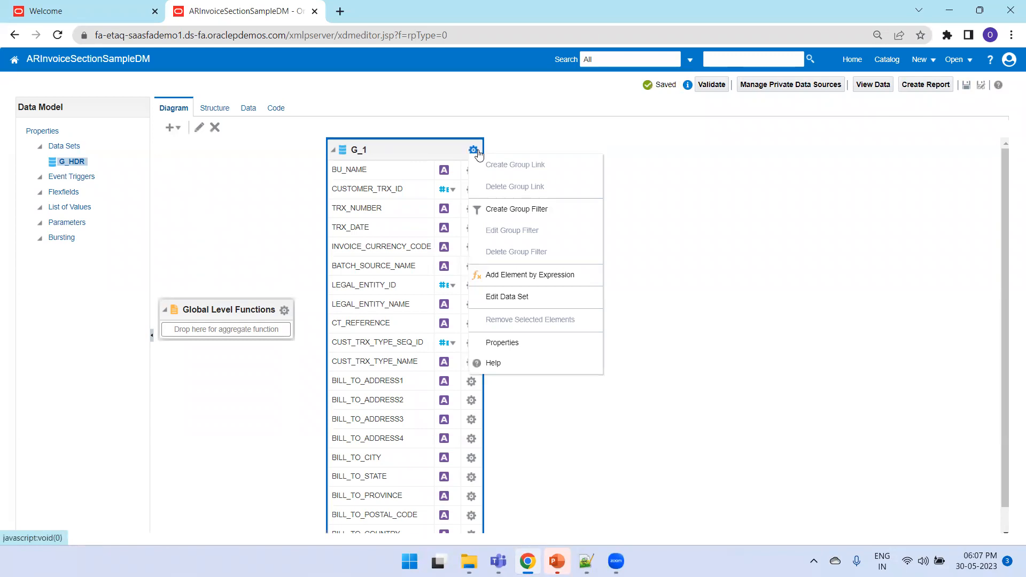
click(492, 344)
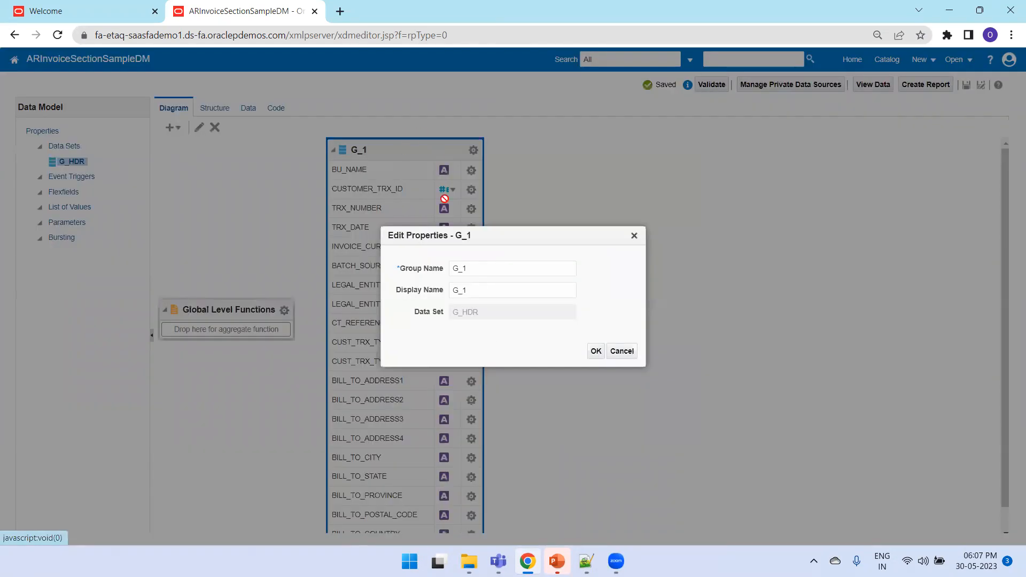
click(495, 265)
text(HDR)
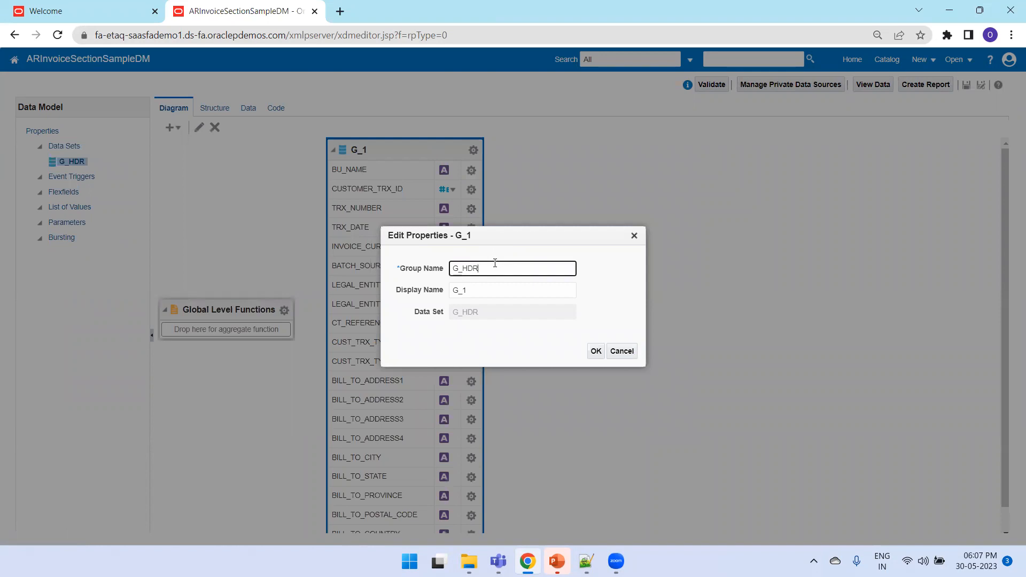
key(Tab)
key(End)
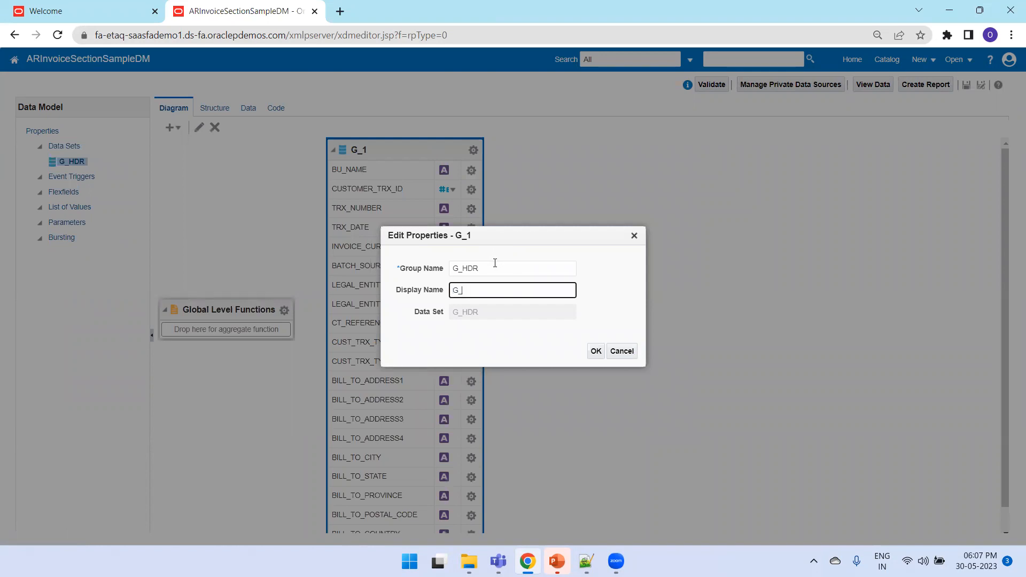
click(595, 351)
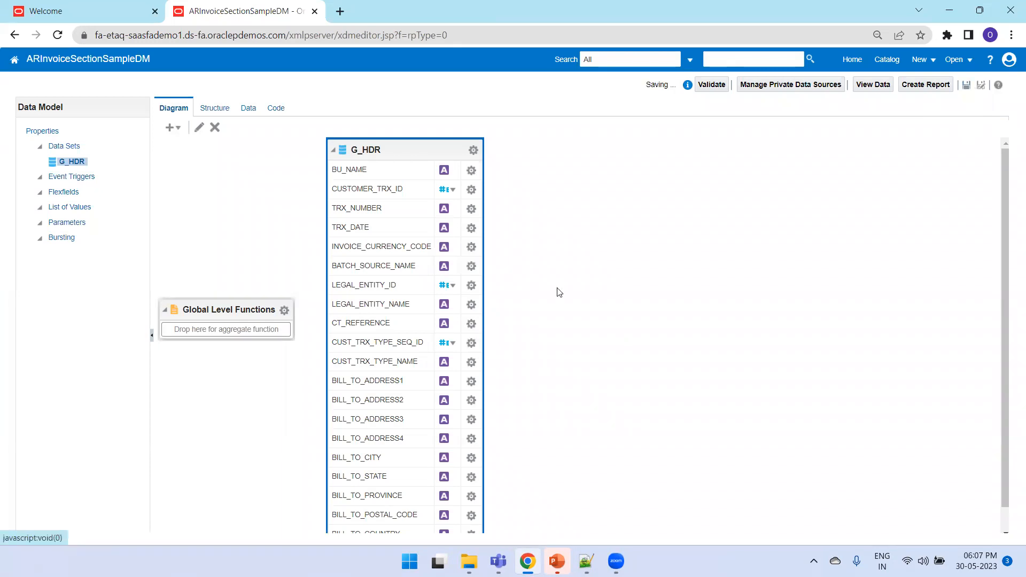
Copy the full query from LineQuery.sql in Notepad++ and start another SQL Query data set in the browser's data model.
key(alt+Tab)
click(154, 55)
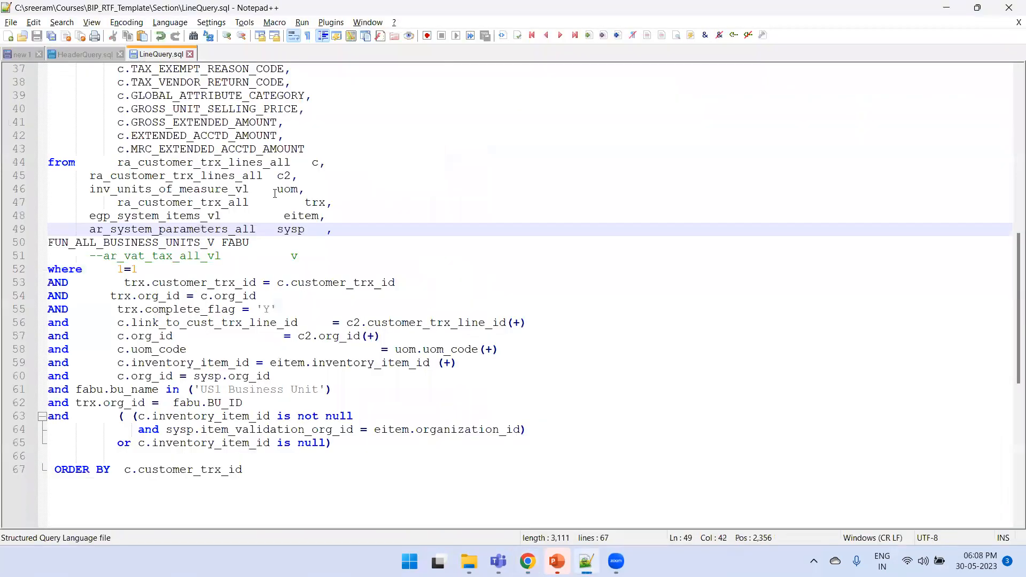
key(ctrl+a)
key(ctrl+c)
key(alt+Tab)
click(169, 127)
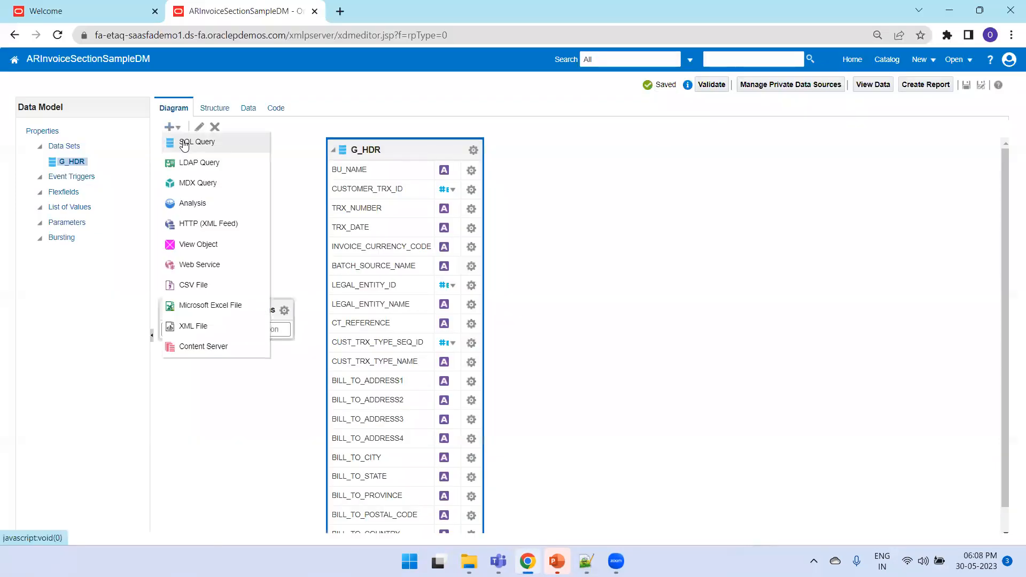
click(185, 142)
Create the data set G_LINES on data source ApplicationDB_FSCM with the copied line query, and save the data model.
click(540, 197)
text(G_LINES)
key(Tab)
key(Down)
click(541, 314)
key(ctrl+v)
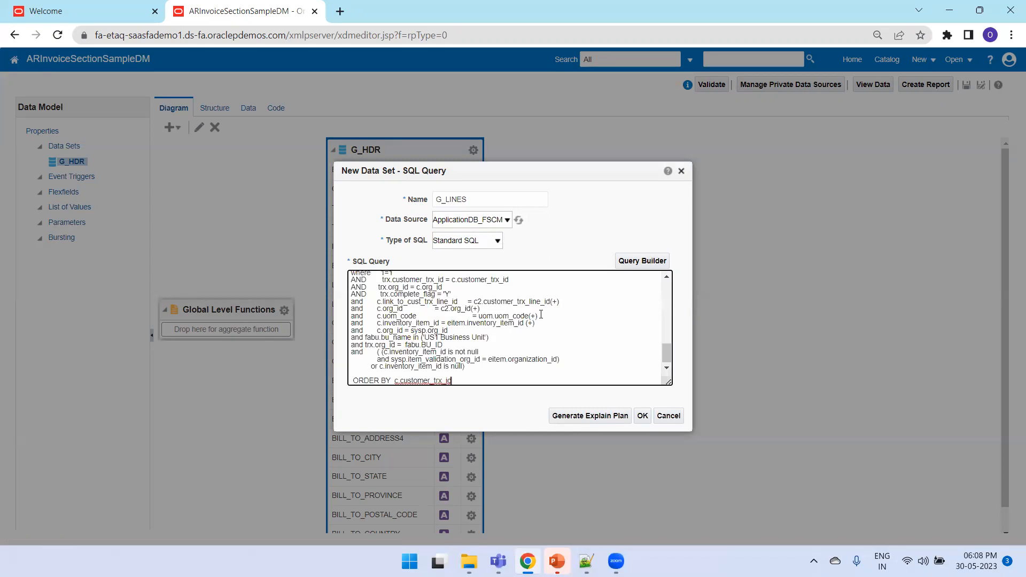
click(643, 415)
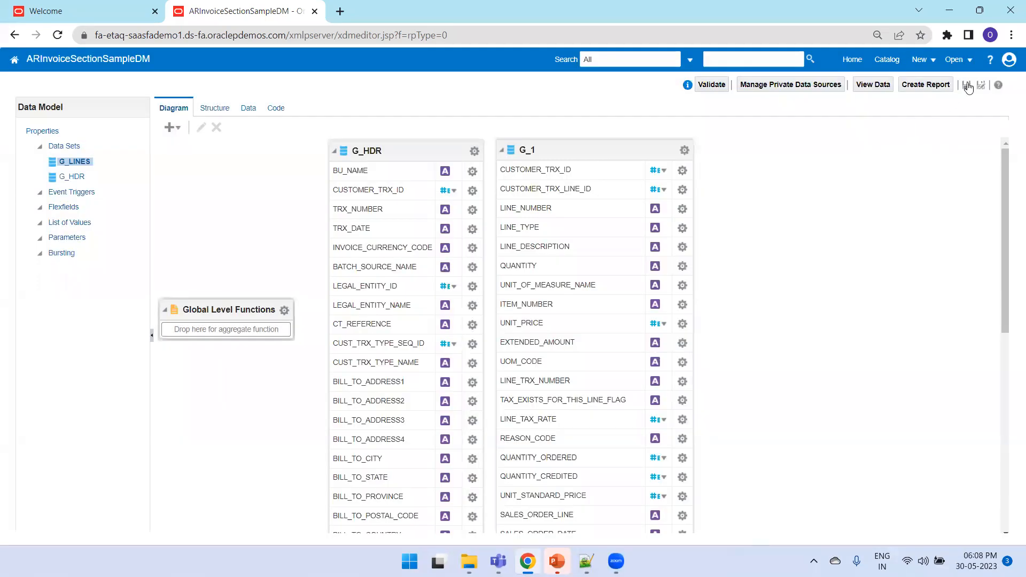
Set the group name and display name of the line group G_1 to G_LINES.
click(685, 150)
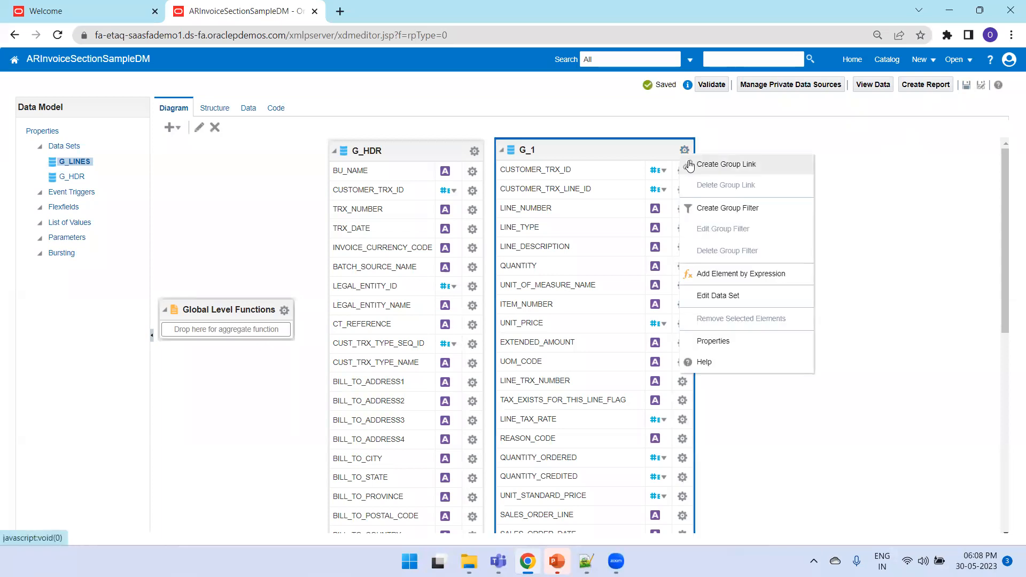
click(714, 341)
click(479, 269)
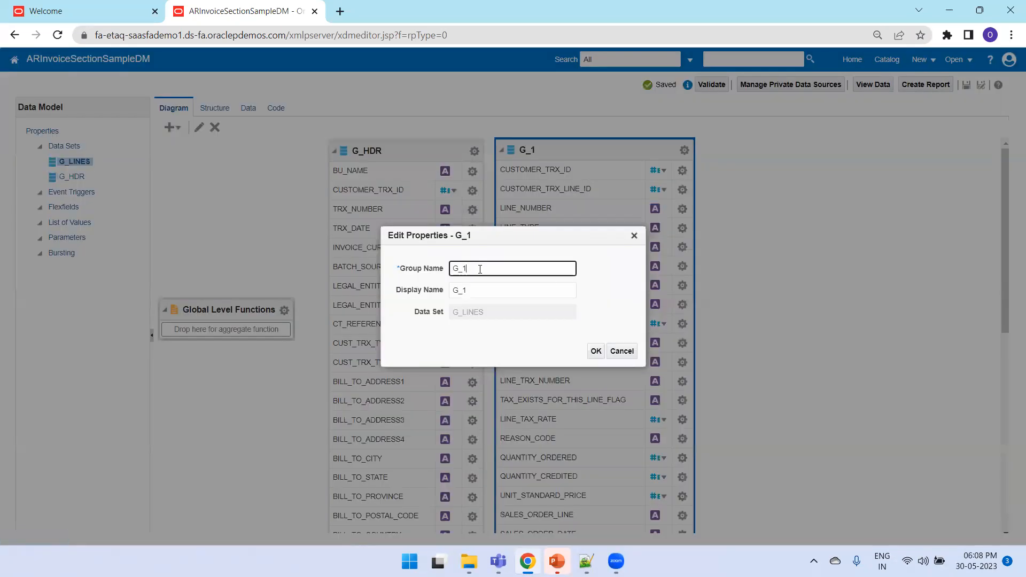
key(Tab)
text(G)
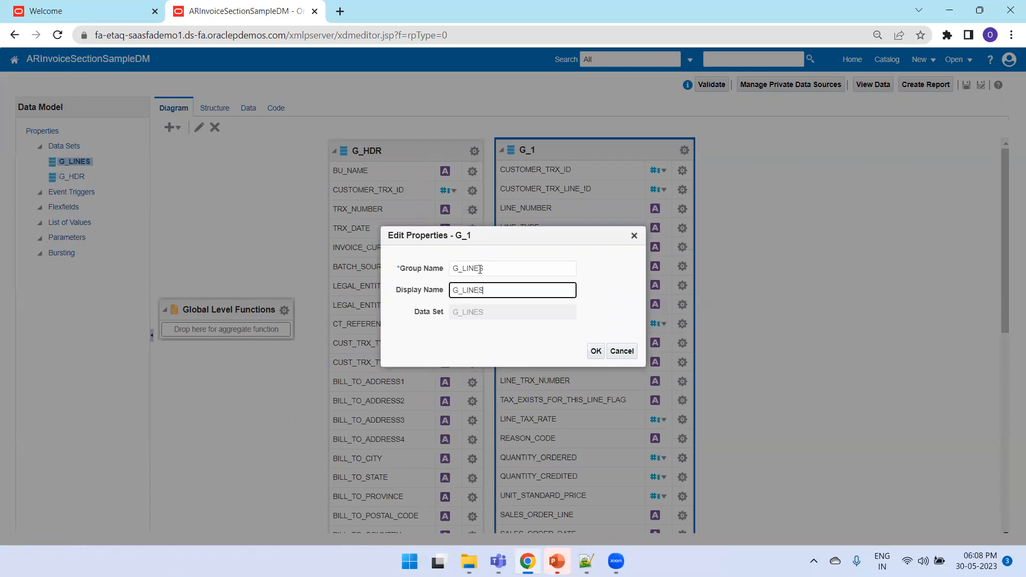
click(596, 351)
Space the two groups apart, link CUSTOMER_TRX_ID of G_HDR to CUSTOMER_TRX_ID of G_LINES, and save the data model.
drag(577, 151, 659, 153)
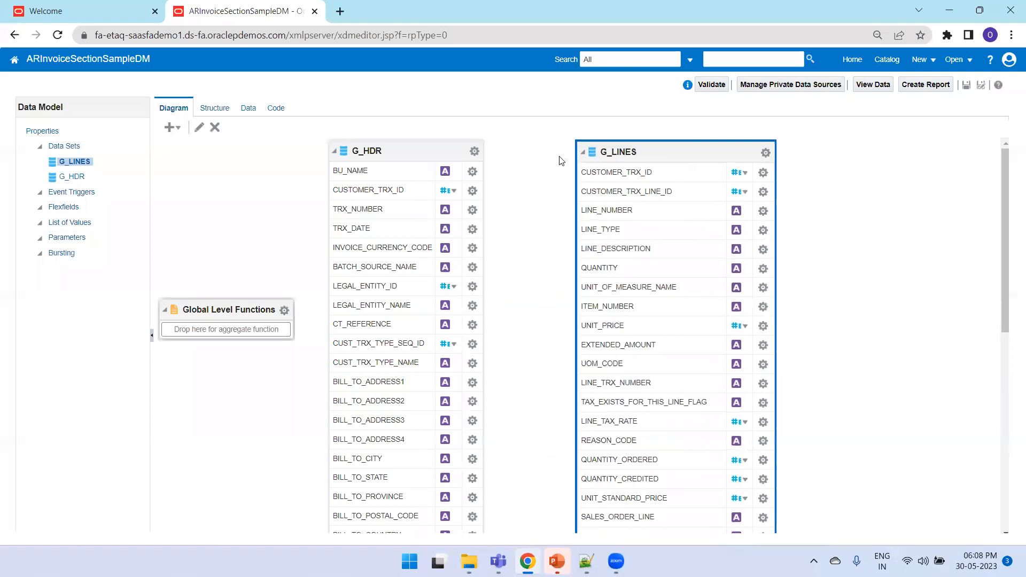
drag(401, 154, 351, 149)
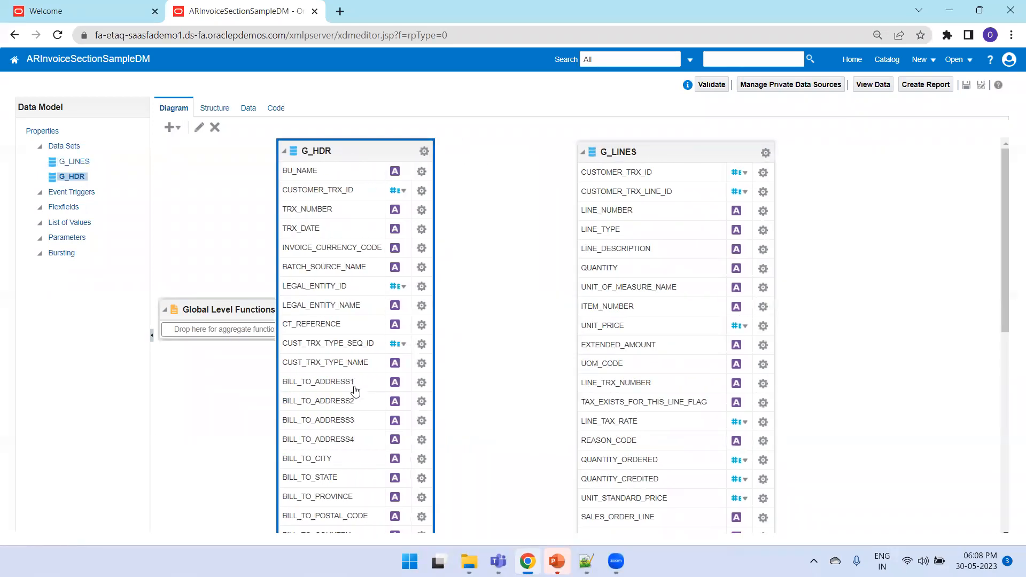
scroll(355, 401, down, 1)
scroll(356, 401, up, 1)
drag(358, 191, 632, 183)
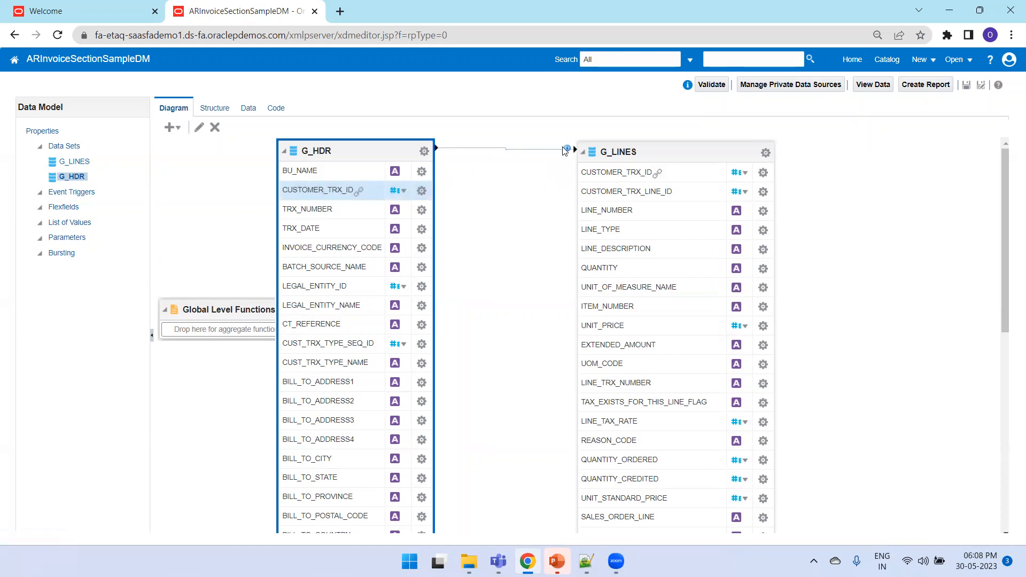
mouse_move(567, 150)
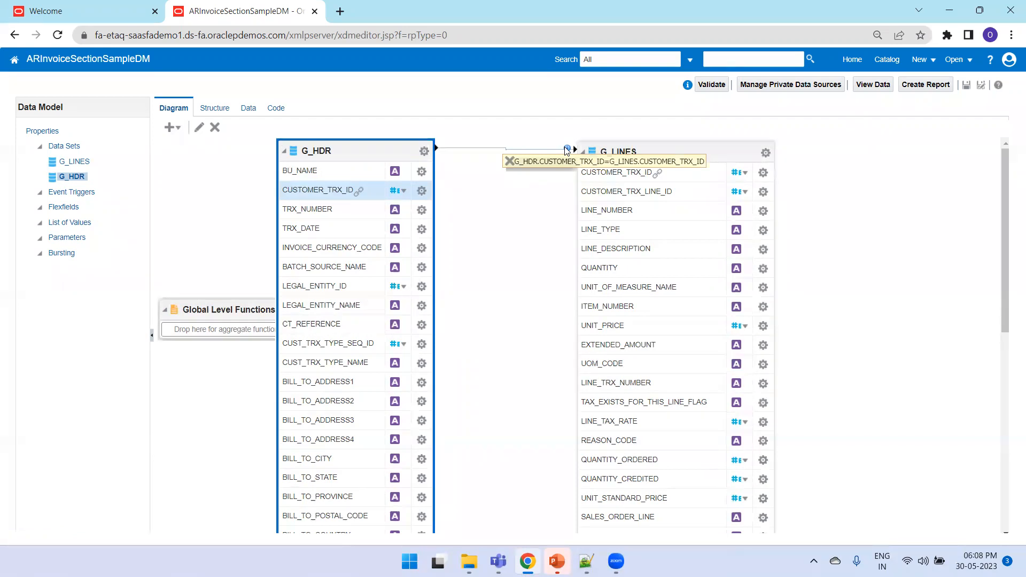
click(966, 86)
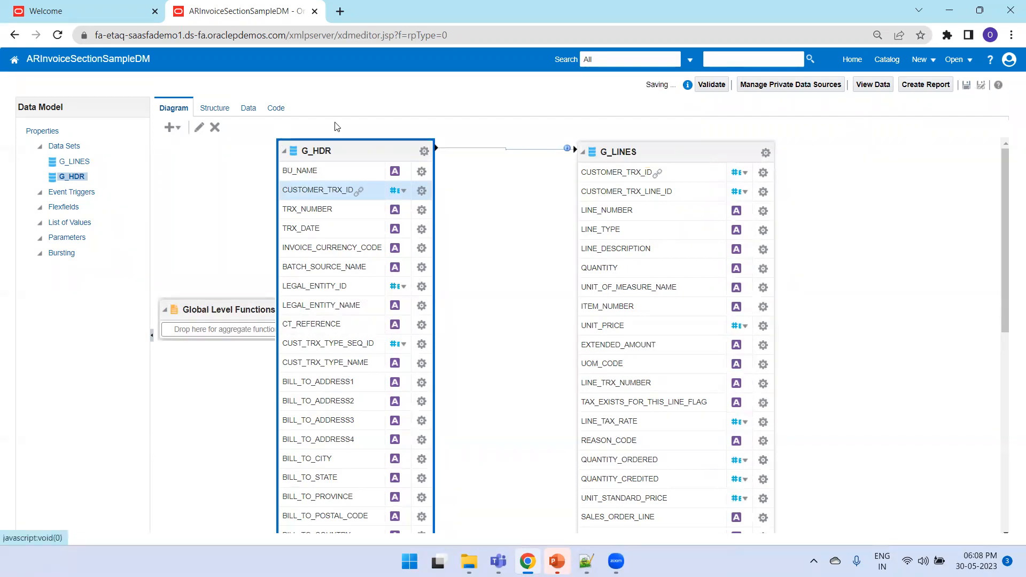
Generate the data model's output for 5 rows and review it in table view.
click(249, 108)
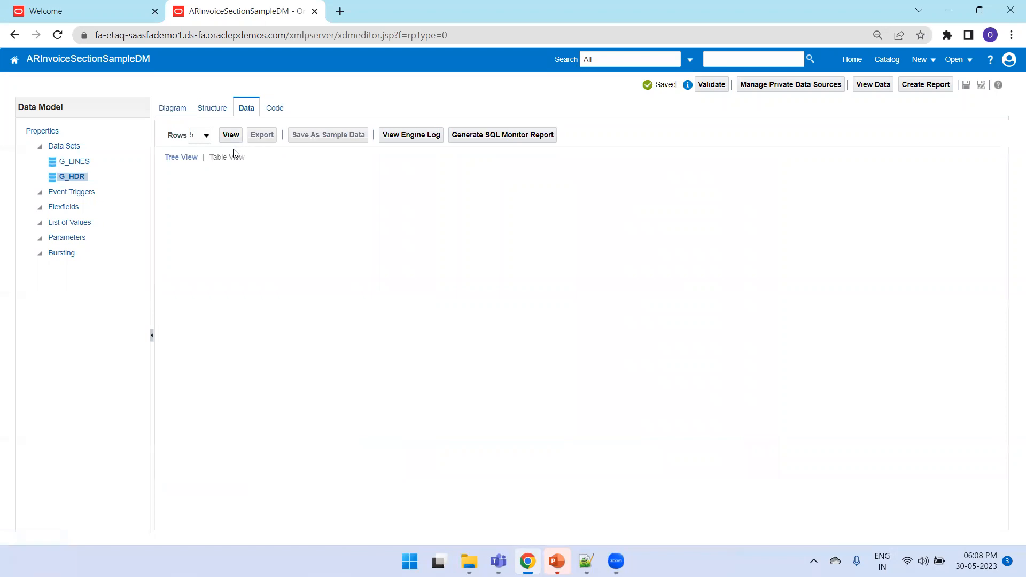
click(227, 136)
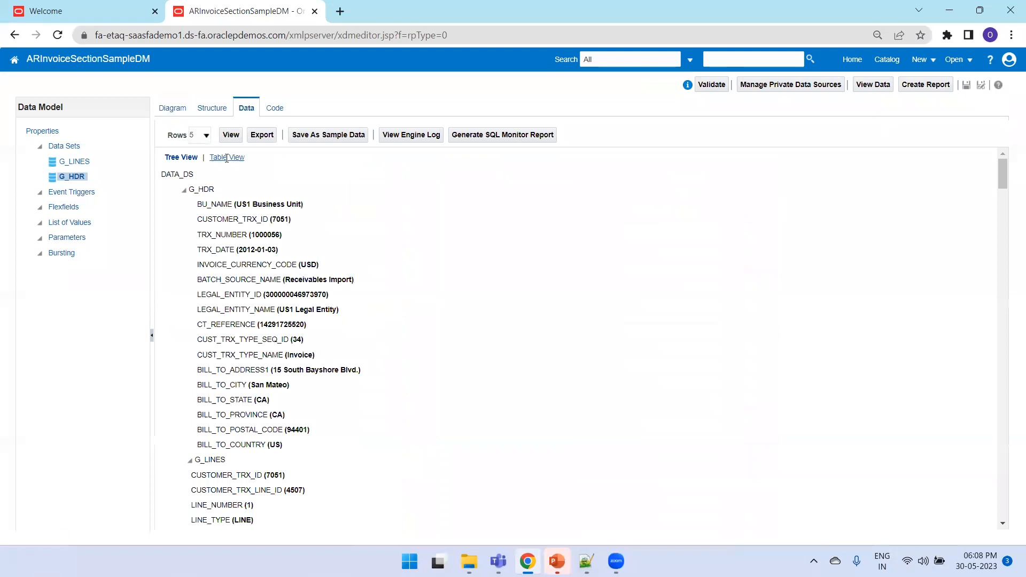
click(227, 158)
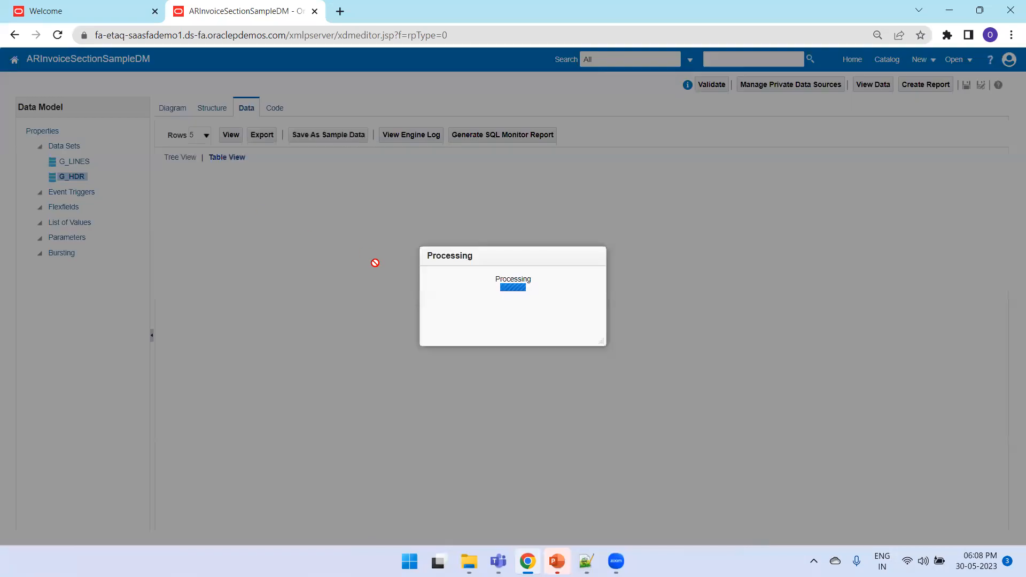
scroll(225, 370, down, 4)
scroll(227, 361, up, 4)
Generate the output for 50 rows, save the data model and export the data as XML.
click(201, 140)
click(199, 173)
click(231, 137)
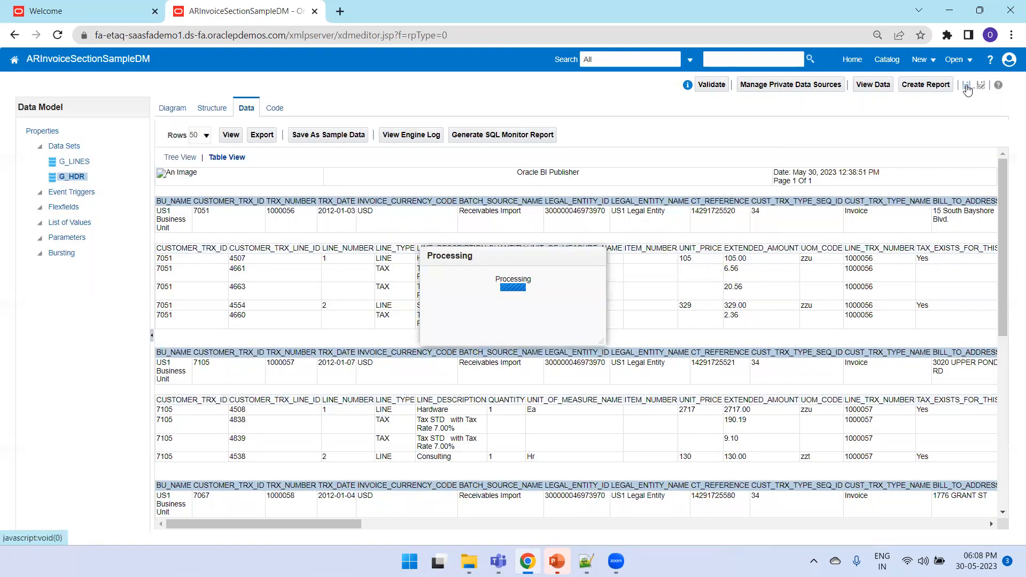
click(967, 86)
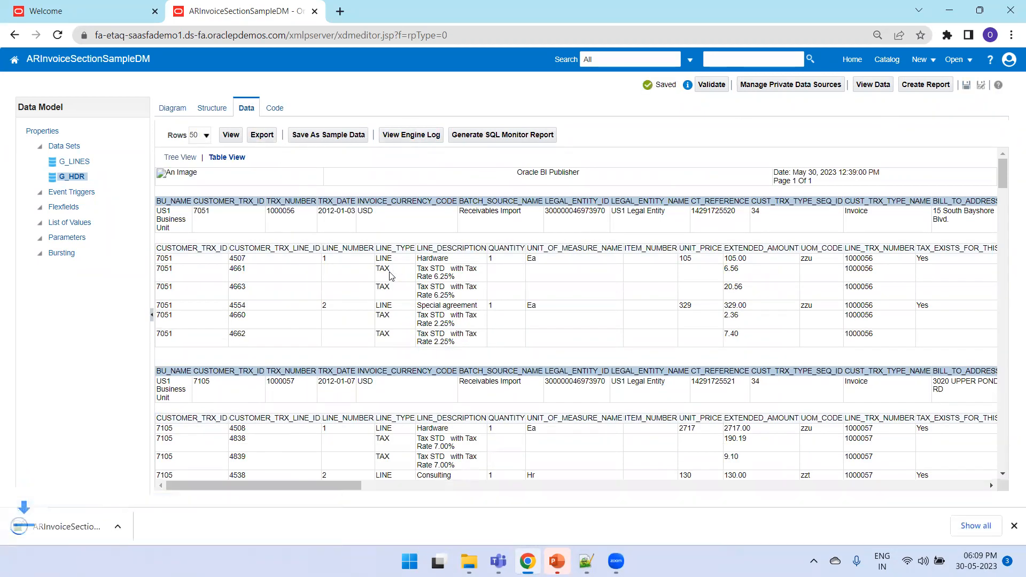
Locate the downloaded ARInvoiceSectionSampleDM.xml and copy it into the BIP_RTF_Template/Section folder in File Explorer.
key(ctrl+j)
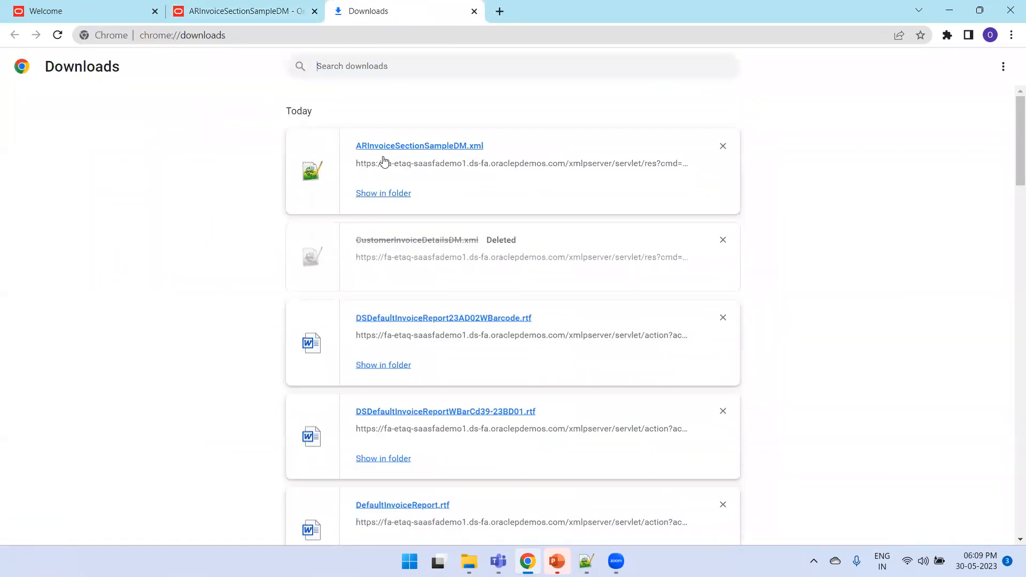
click(396, 193)
key(alt+Tab)
mouse_move(469, 562)
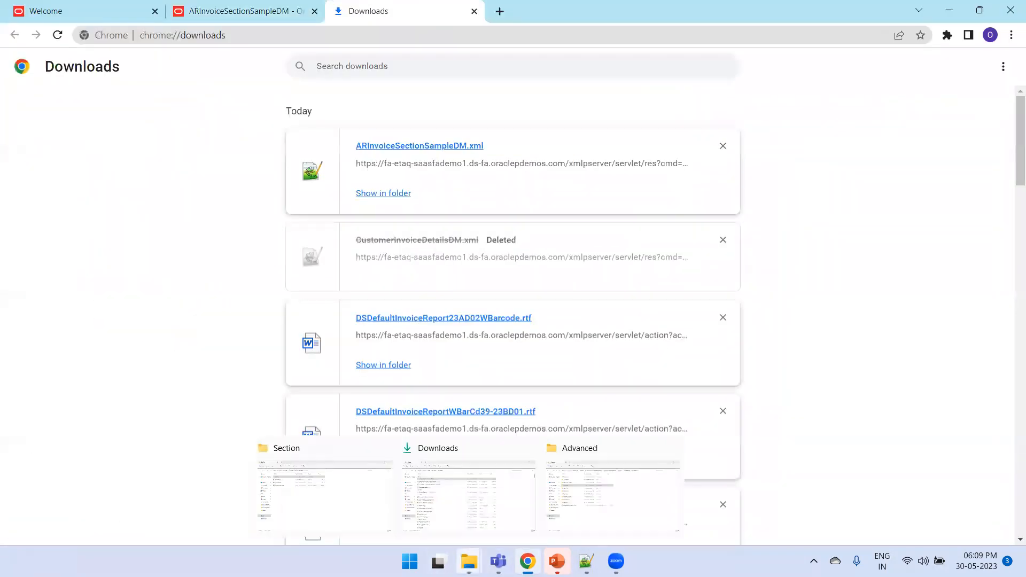
click(336, 499)
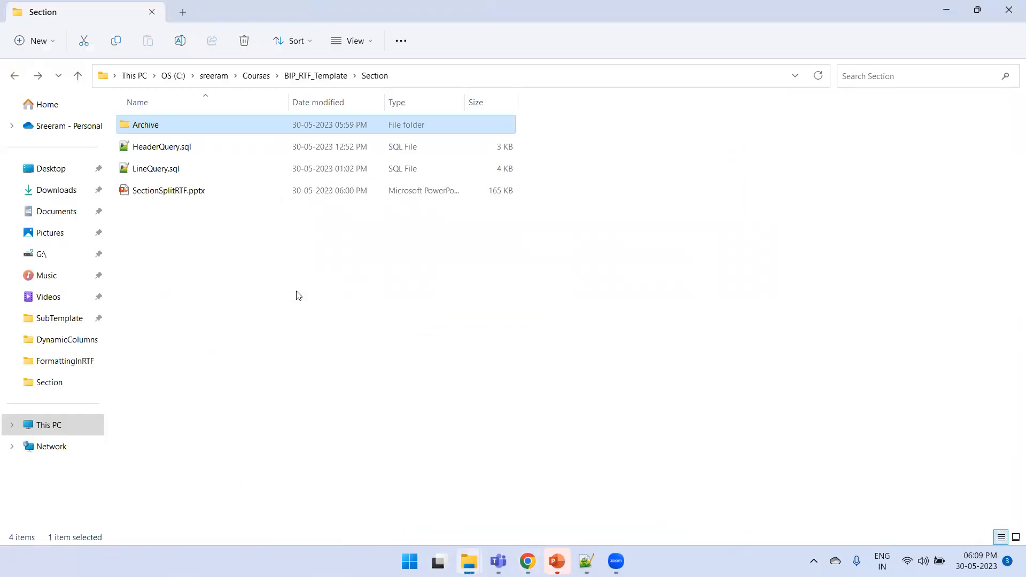
Copy the Section folder's path and launch Word with a new blank document.
click(420, 78)
key(super+r)
text(winword)
key(Return)
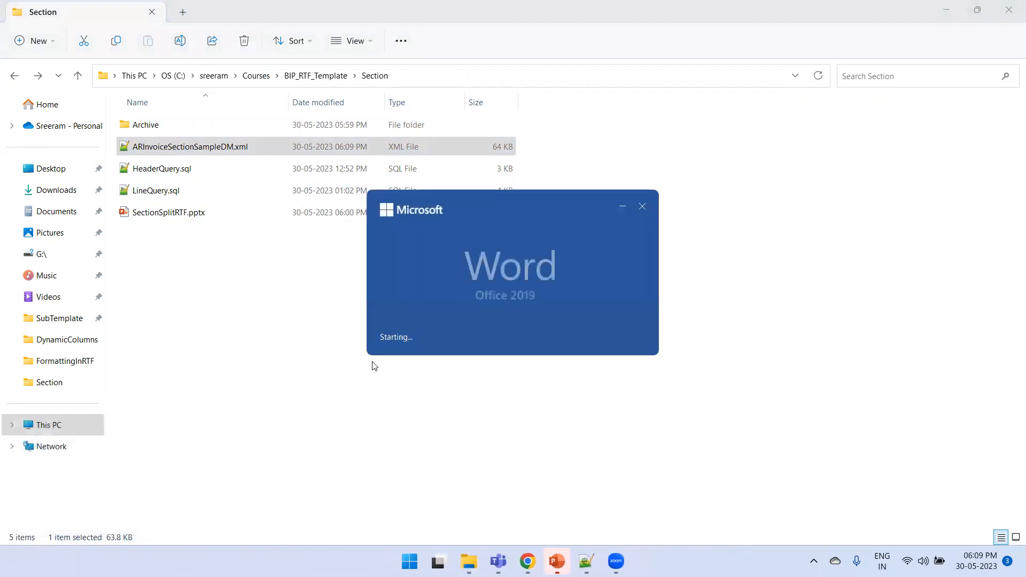
click(238, 154)
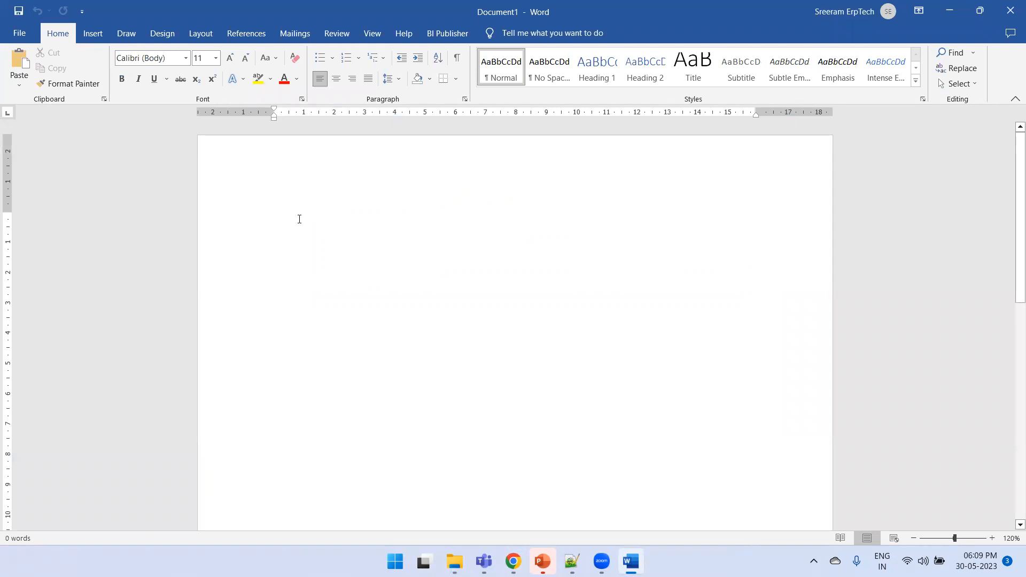
Start saving the blank document and browse to the BIP_RTF_Template/Section folder as its location.
key(ctrl+s)
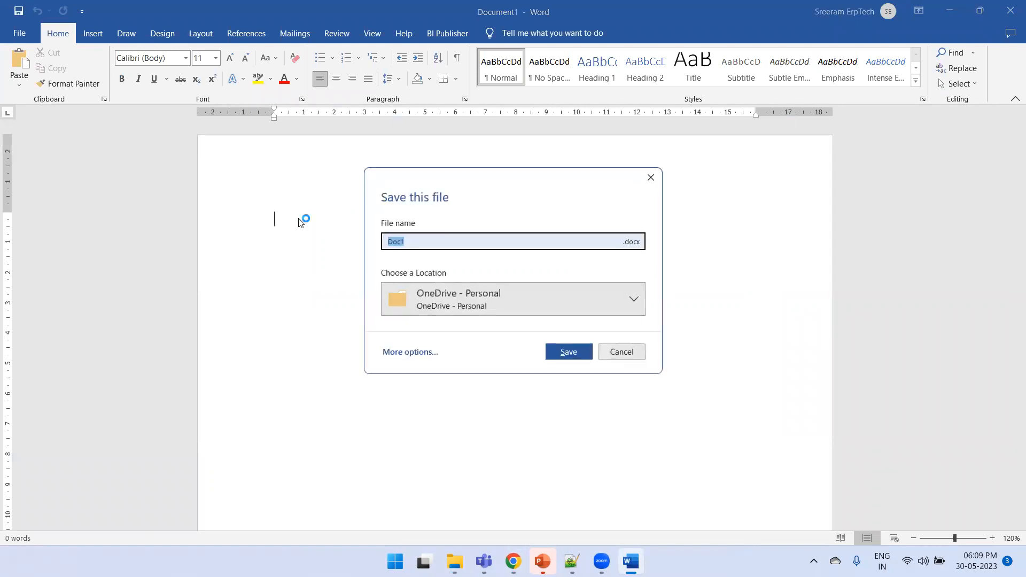
click(409, 351)
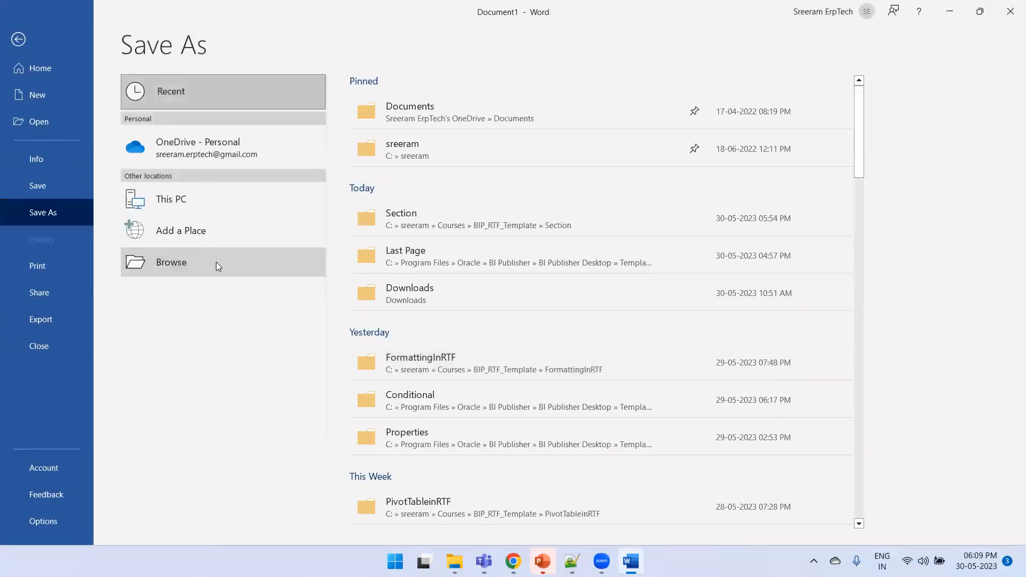
click(216, 262)
key(ctrl+v)
key(Return)
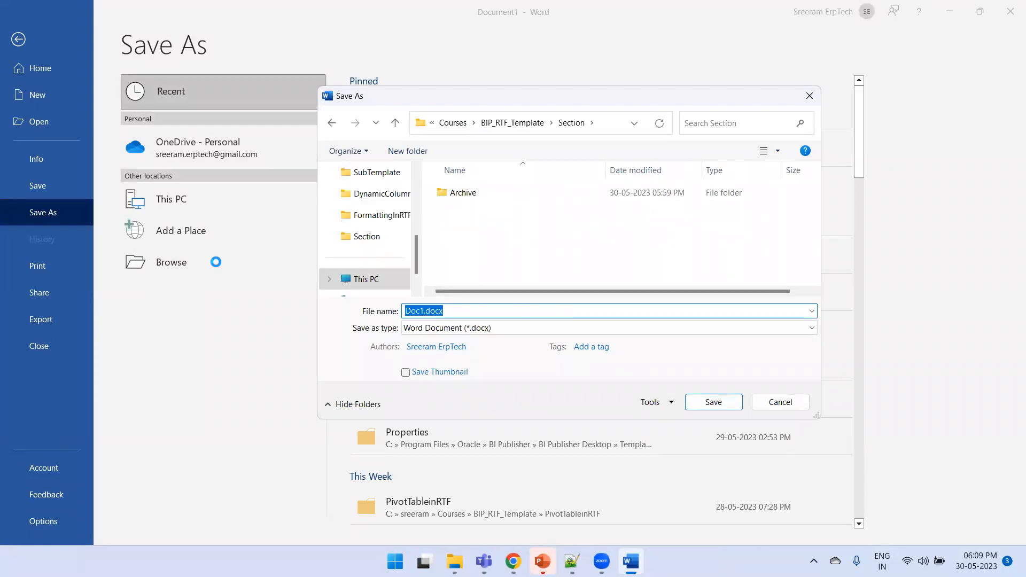
Save the document as ARInvoiceSectionSampleTMPL in Rich Text Format (*.rtf).
text(AR)
key(Down)
key(Down)
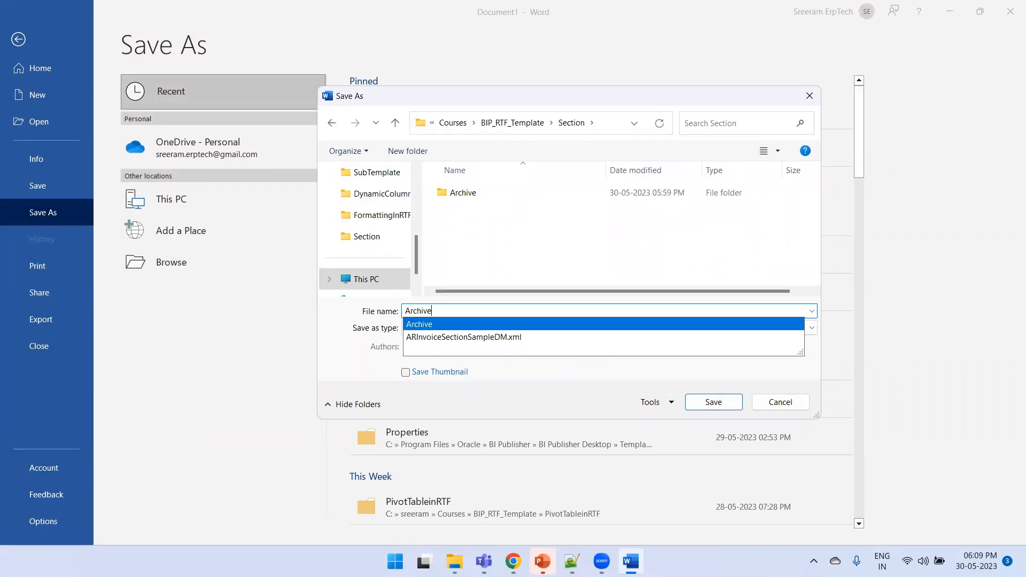
key(BackSpace)
text(TMPL)
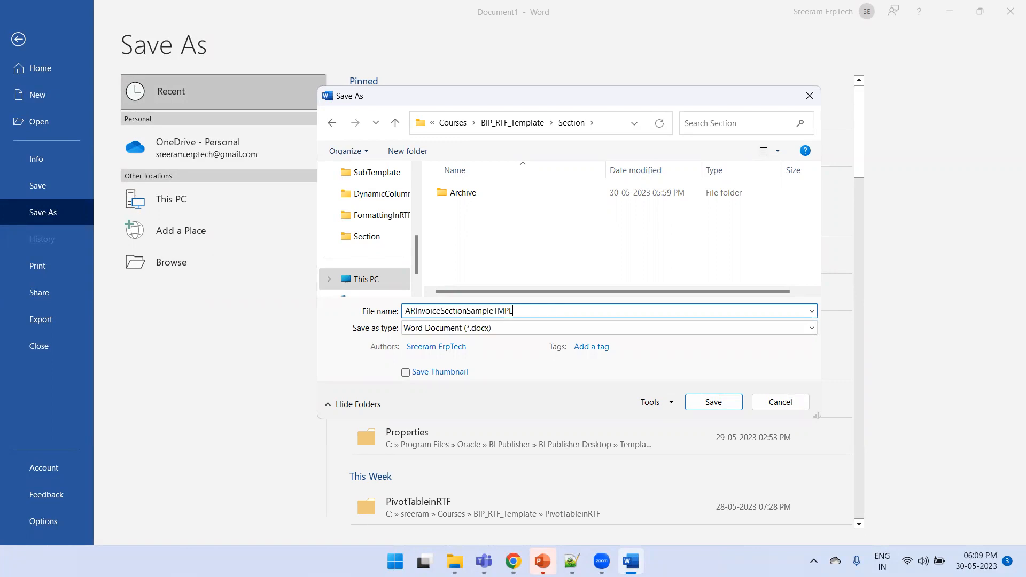
key(Tab)
key(r)
key(Return)
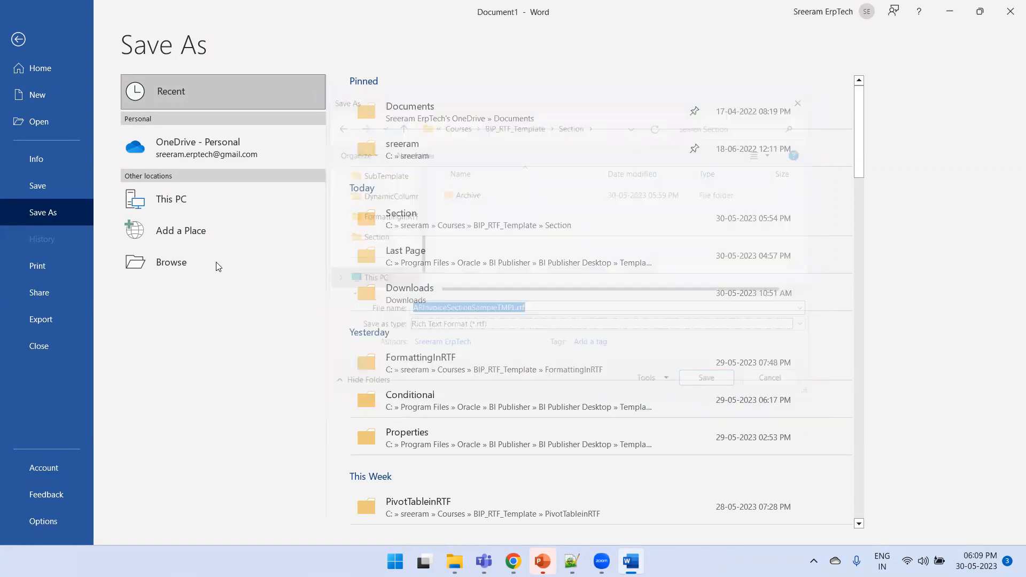
ctrl+scroll(327, 214, up, 3)
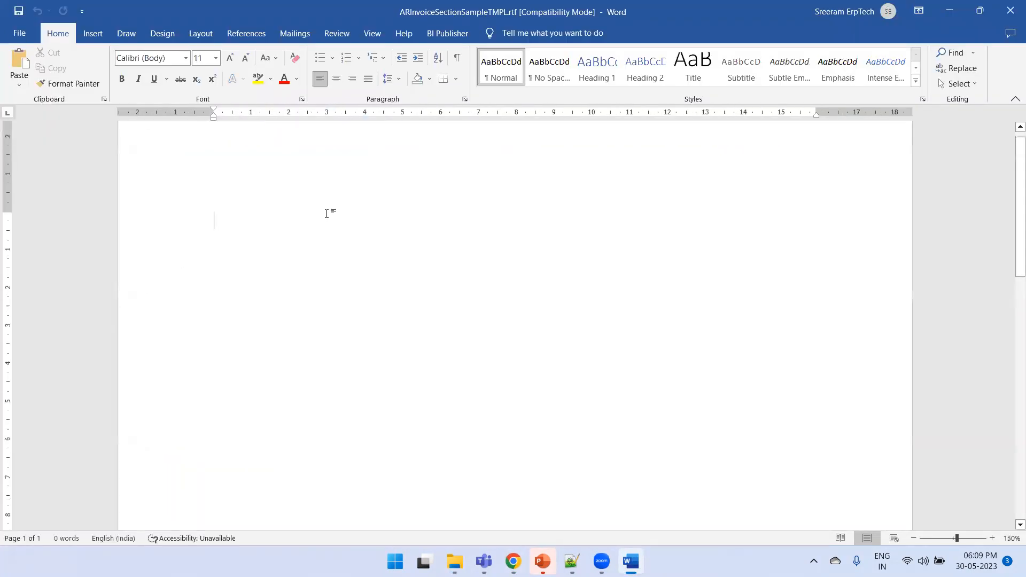
Open ARInvoiceSectionSampleDM.xml from the Section folder in Notepad++ and examine its DATA_DS, G_HDR and G_LINES elements.
key(alt+Tab)
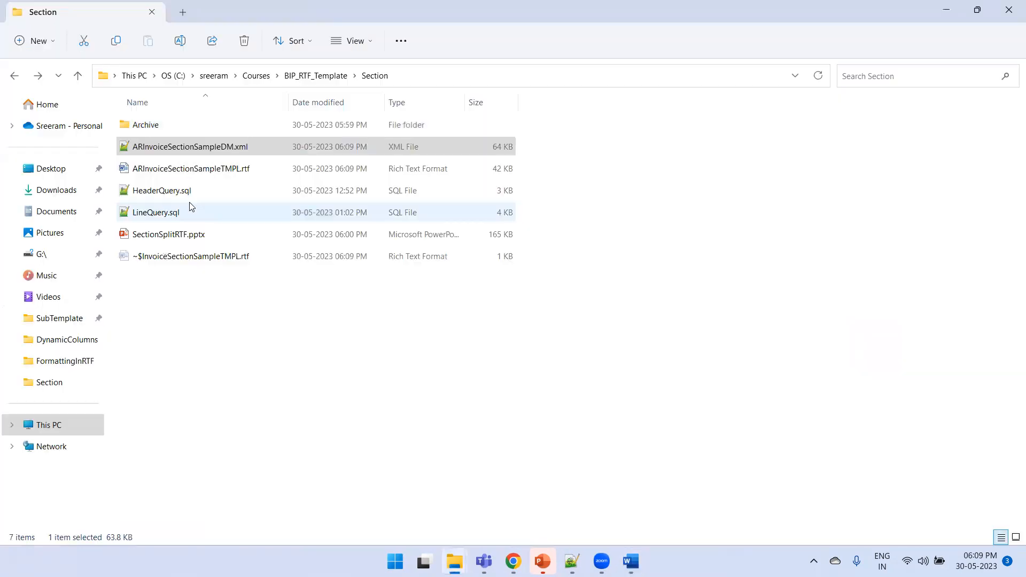
click(178, 152)
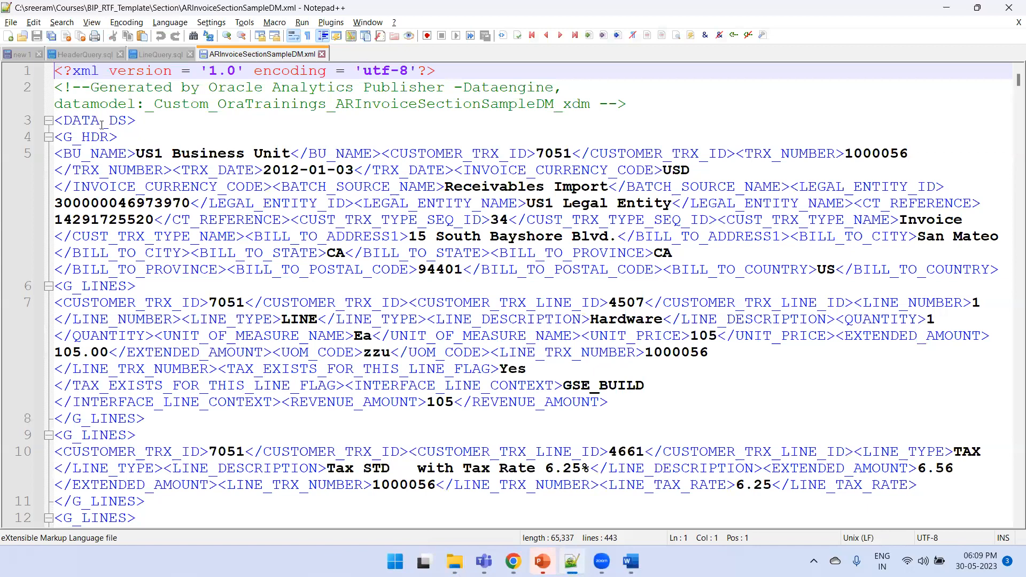
click(172, 122)
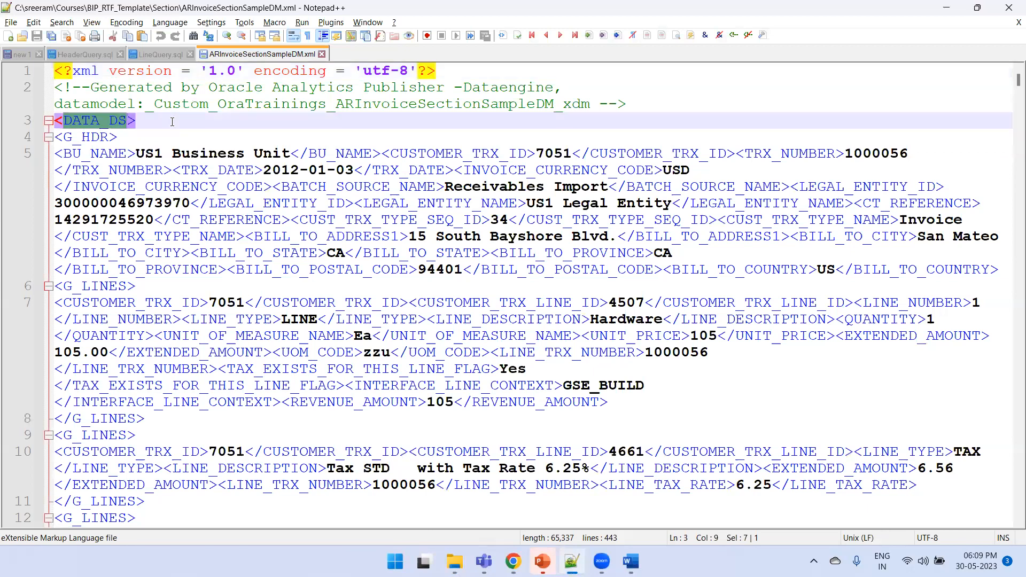
double_click(90, 137)
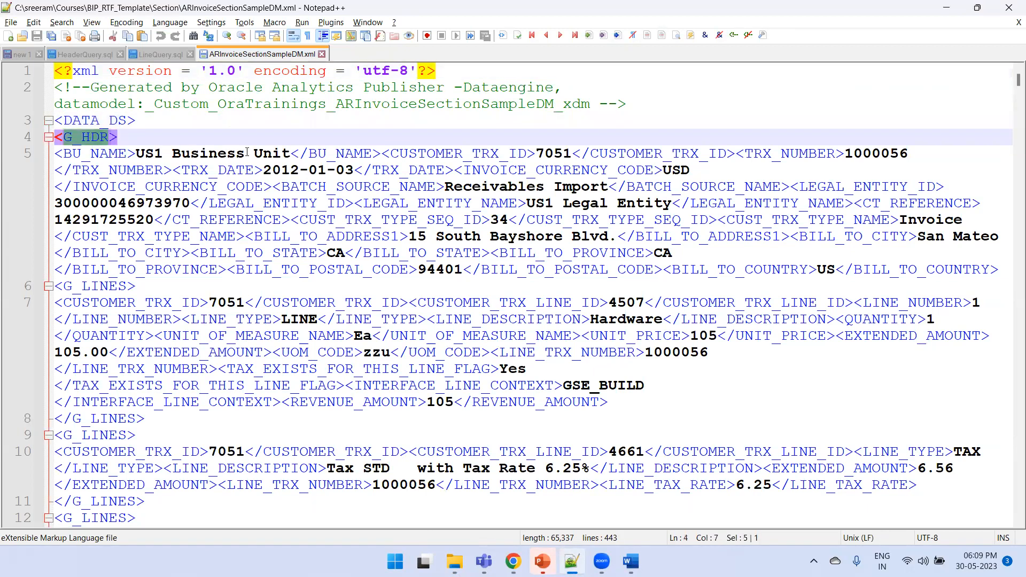
double_click(107, 284)
Switch to the Word template and load ARInvoiceSectionSampleDM.xml from the Section folder as BI Publisher sample XML data.
key(alt+Tab)
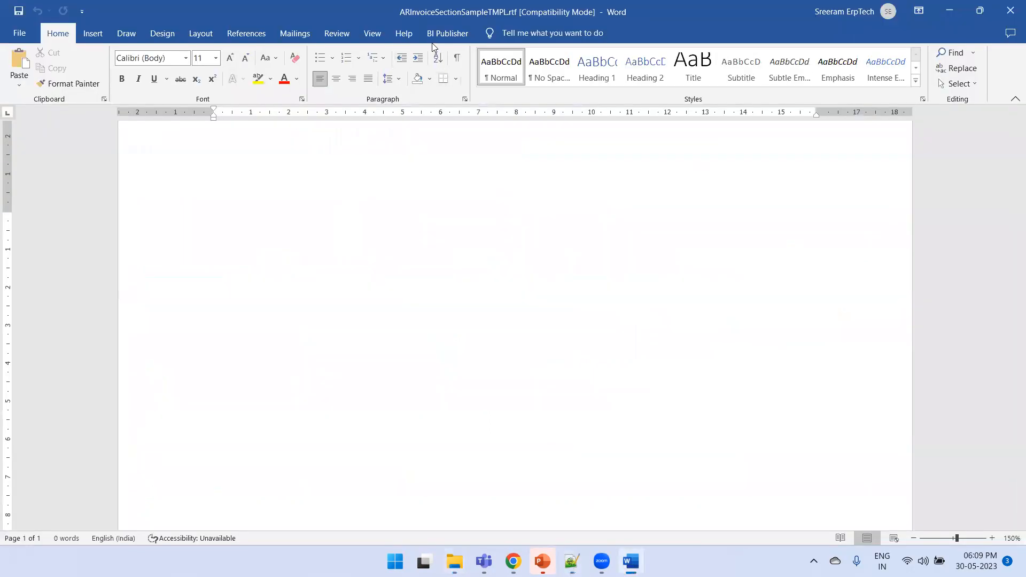
click(447, 33)
click(216, 68)
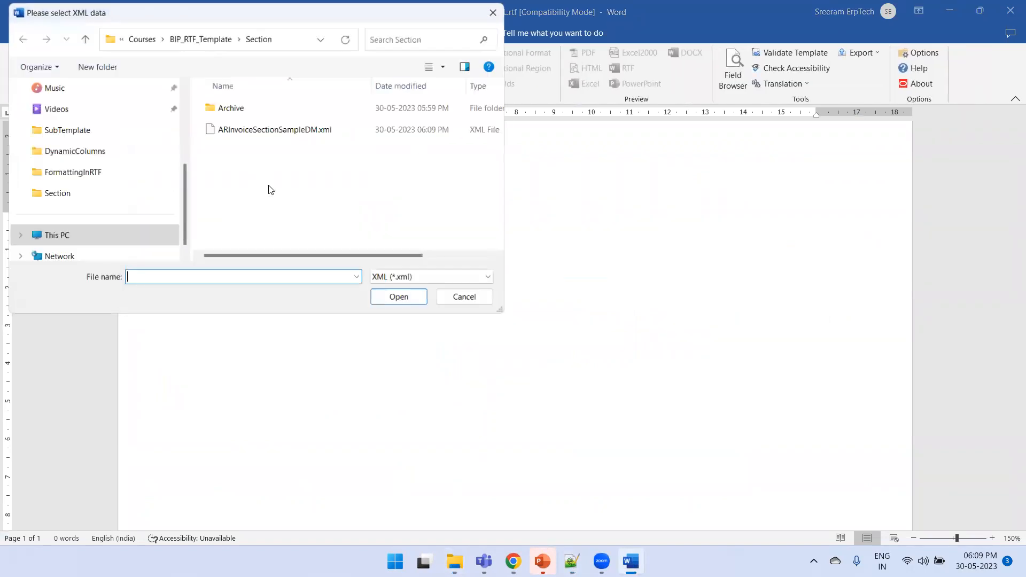
double_click(257, 133)
click(517, 325)
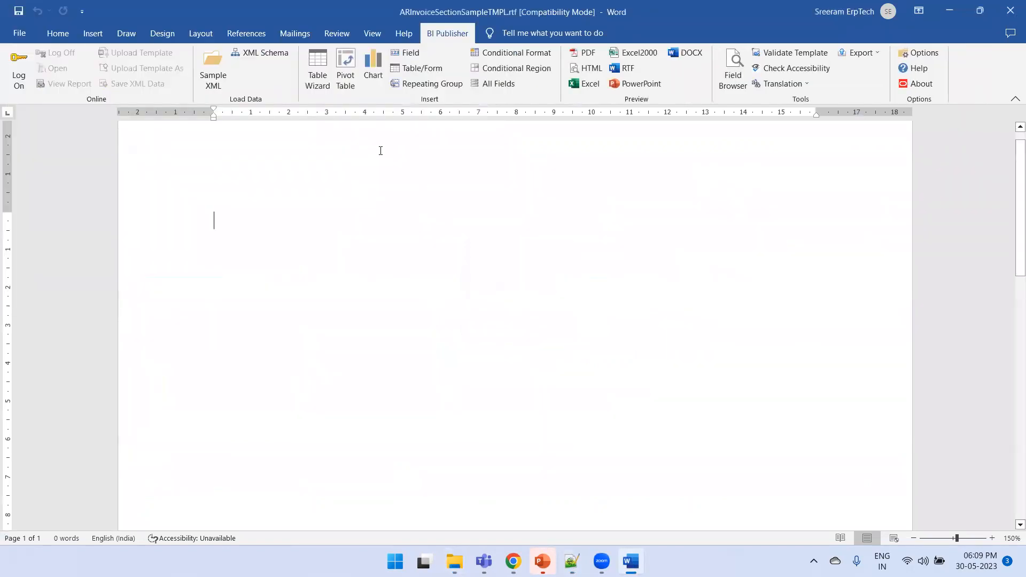
Start the BI Publisher Table Wizard with the Form report format and the /DATA_DS/G_HDR grouping.
click(318, 68)
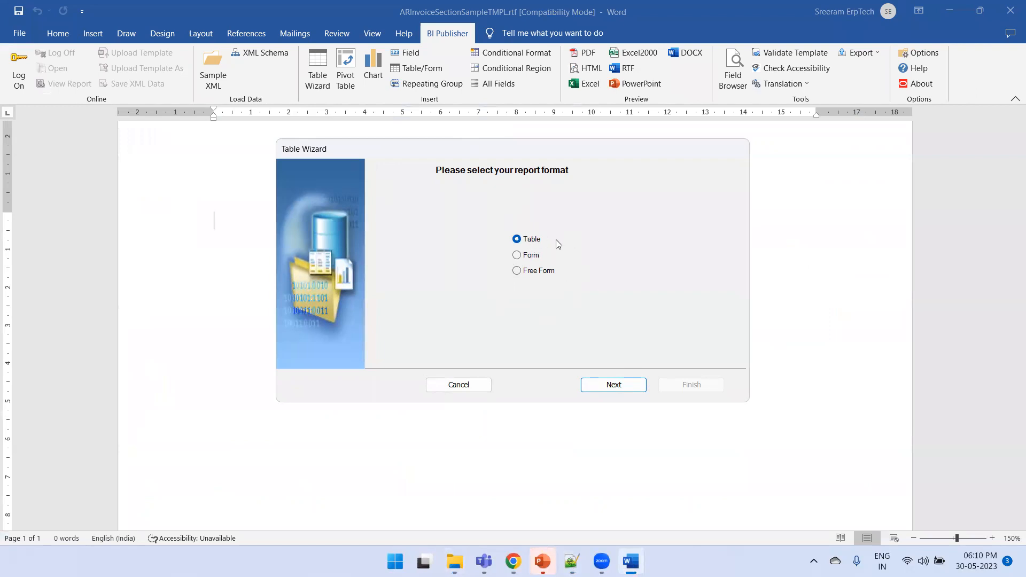
click(530, 257)
click(613, 384)
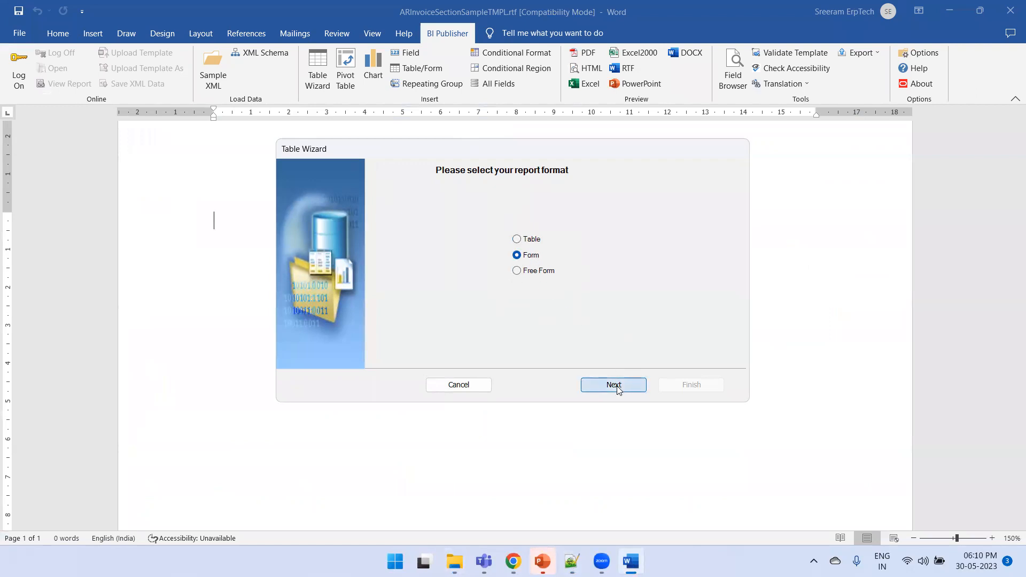
click(613, 260)
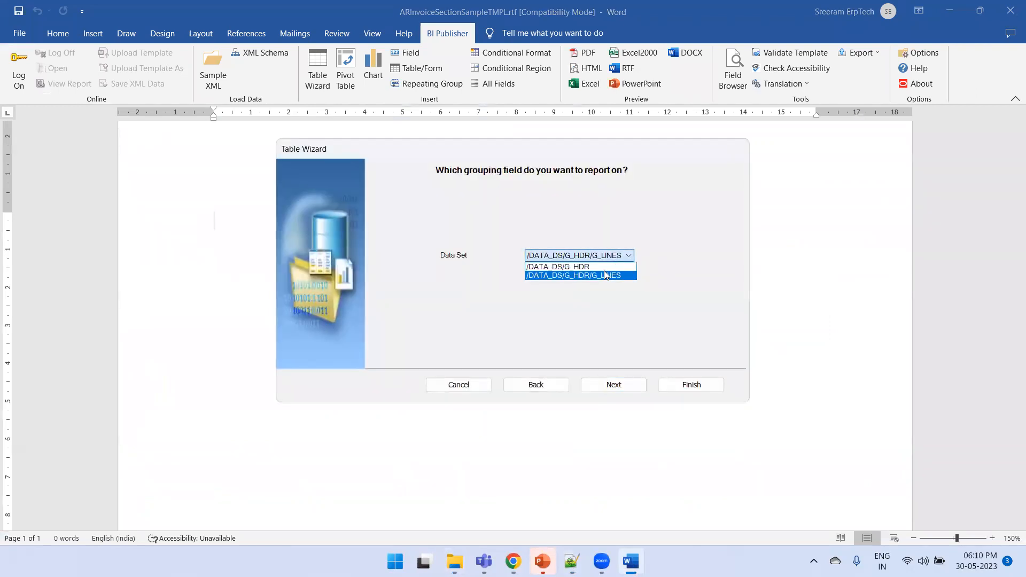
click(574, 267)
click(610, 385)
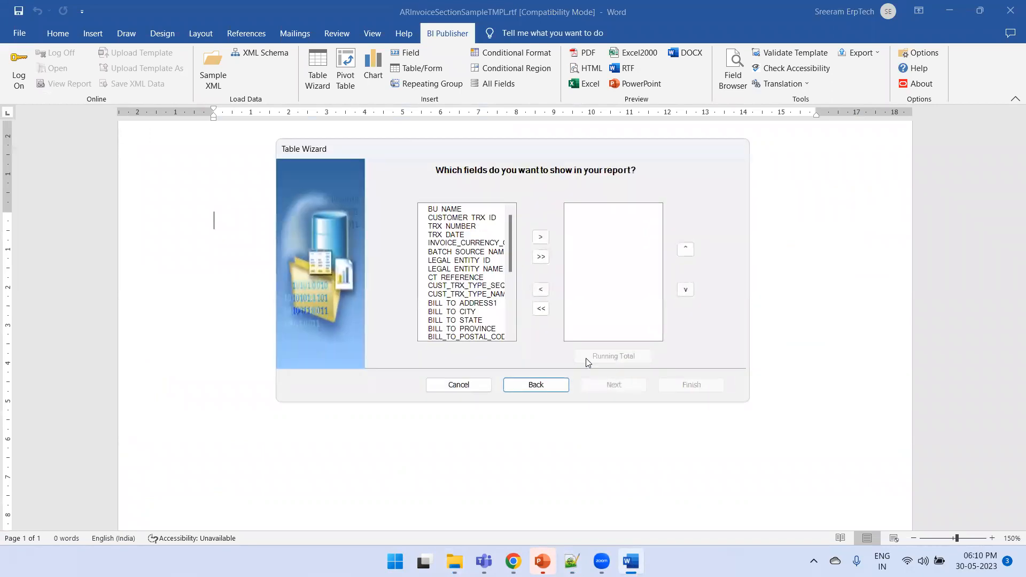
Add BU_NAME, CUSTOMER_TRX_ID, TRX_NUMBER and TRX_DATE to the report fields.
double_click(443, 209)
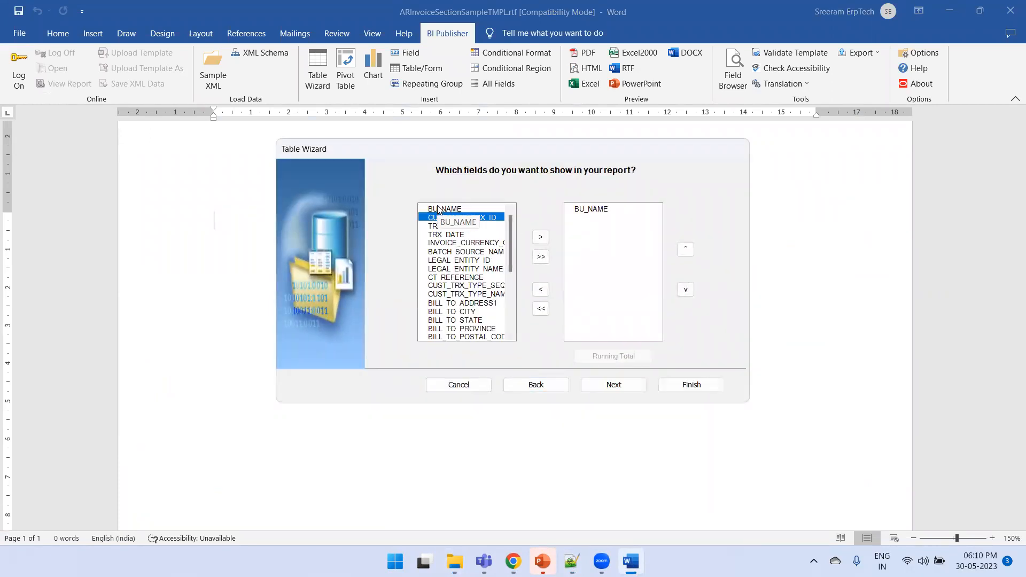
double_click(472, 219)
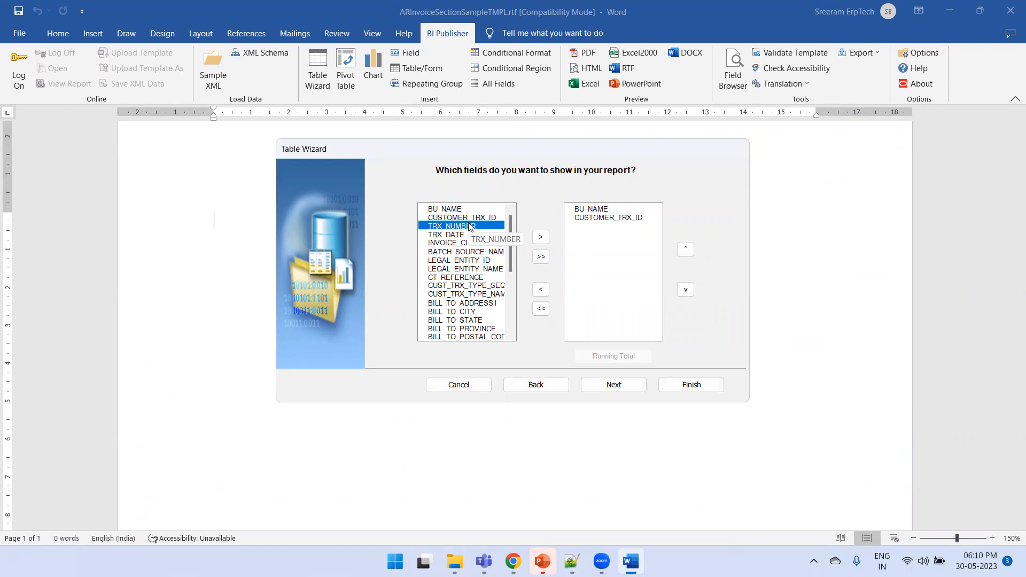
double_click(465, 227)
double_click(466, 235)
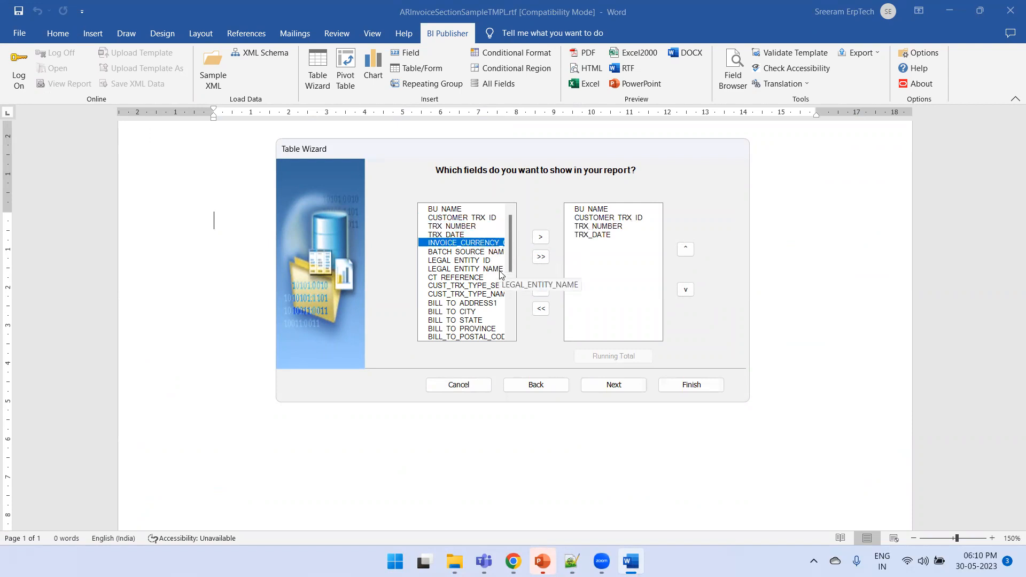
Add BILL_TO_CITY, BILL_TO_STATE, BILL_TO_PROVINCE, BILL_TO_POSTAL_CODE and BILL_TO_COUNTRY to the report fields.
click(485, 312)
double_click(484, 313)
scroll(485, 309, down, 1)
double_click(483, 295)
double_click(483, 303)
double_click(483, 312)
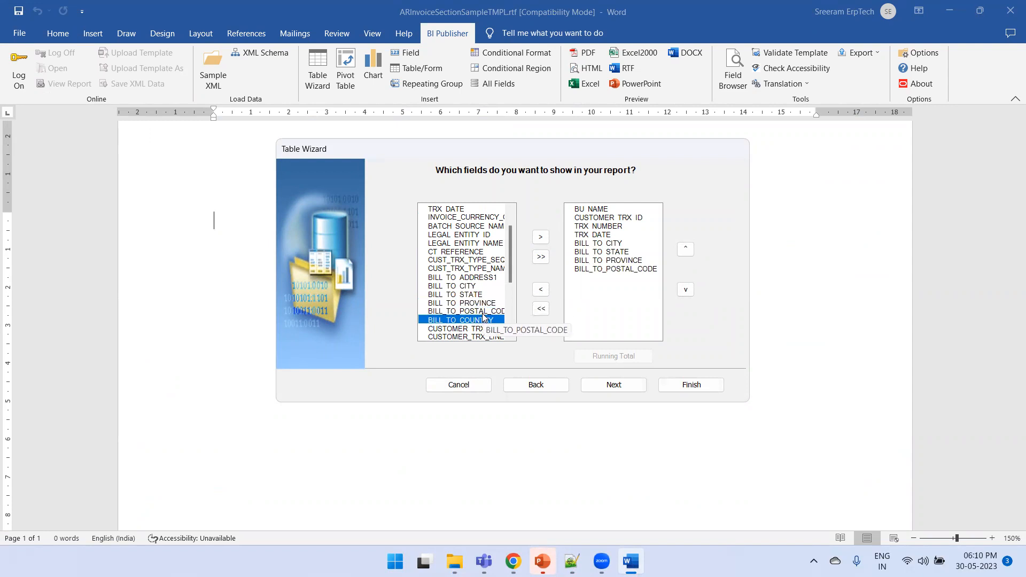
double_click(483, 321)
Add LEGAL_ENTITY_NAME and INVOICE_CURRENCY_CODE to the report fields and finish the wizard to insert the form.
double_click(484, 243)
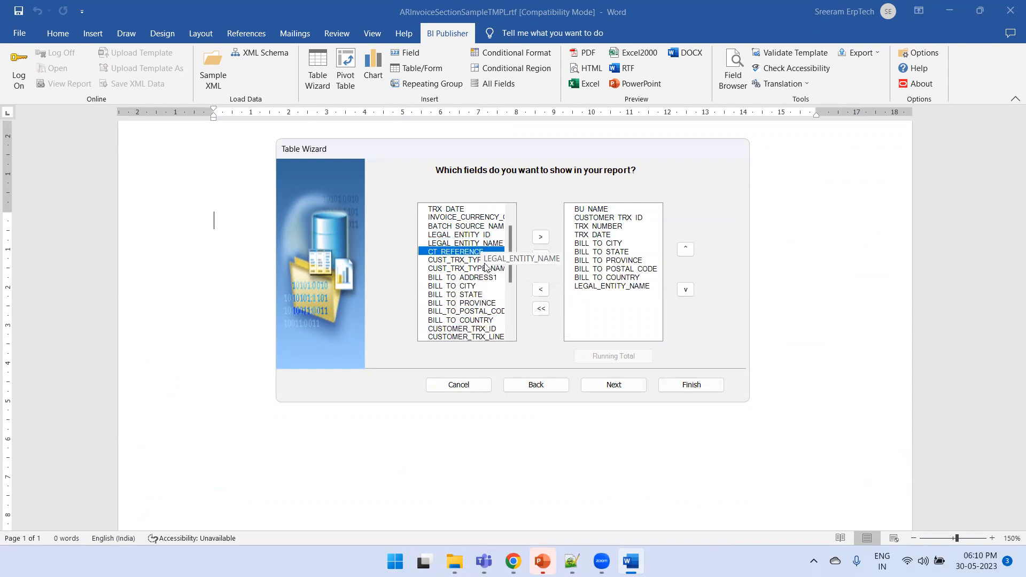
scroll(492, 286, up, 1)
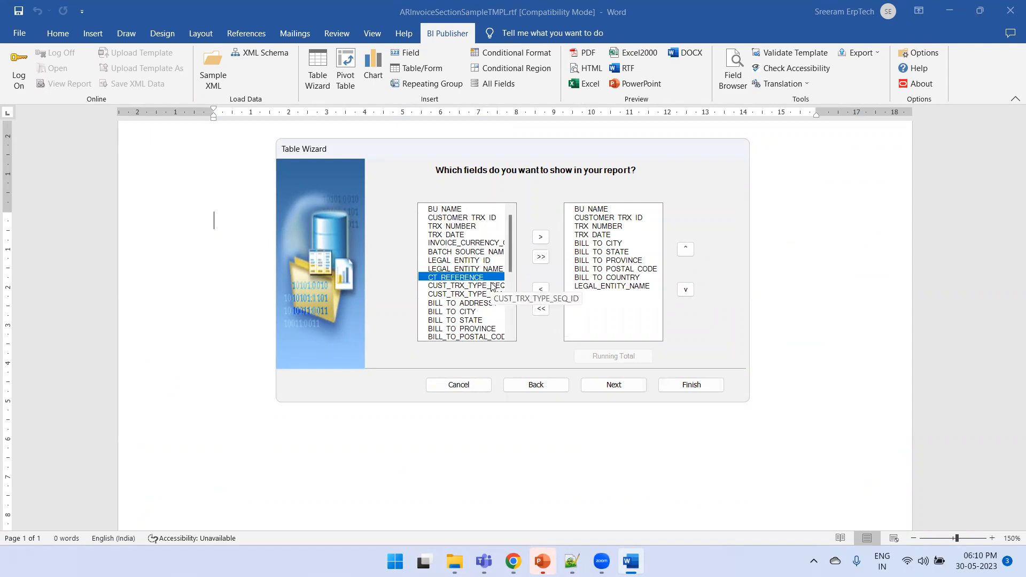
click(495, 250)
double_click(496, 244)
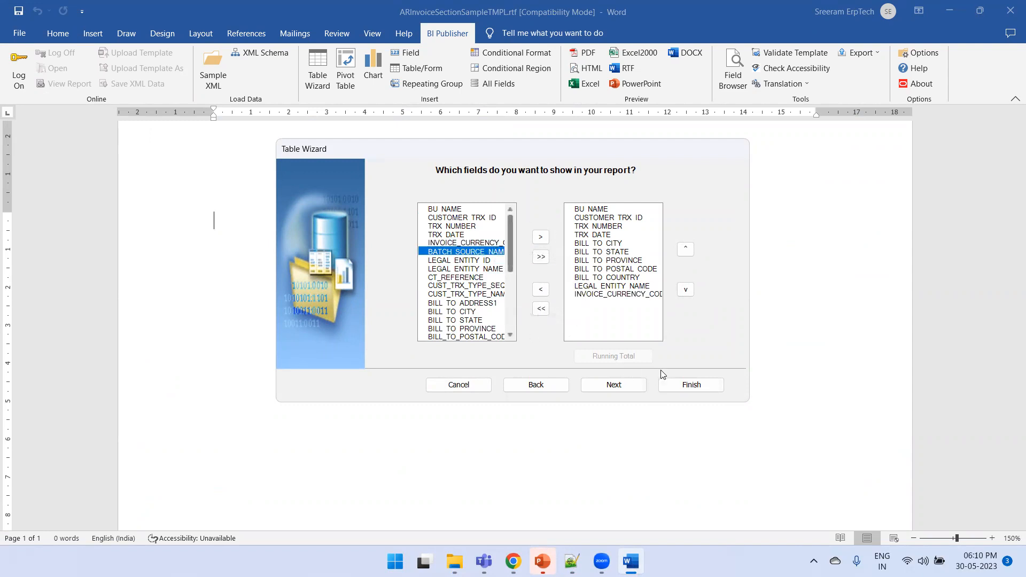
click(692, 384)
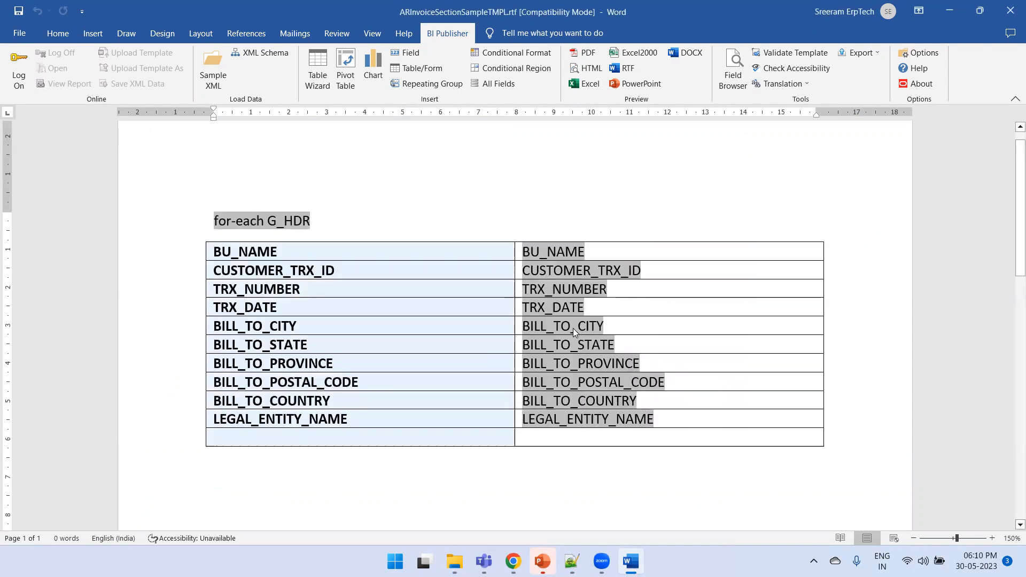
Insert blank lines before the end G_HDR tag and between the for-each G_HDR tag and the form table.
scroll(574, 329, down, 1)
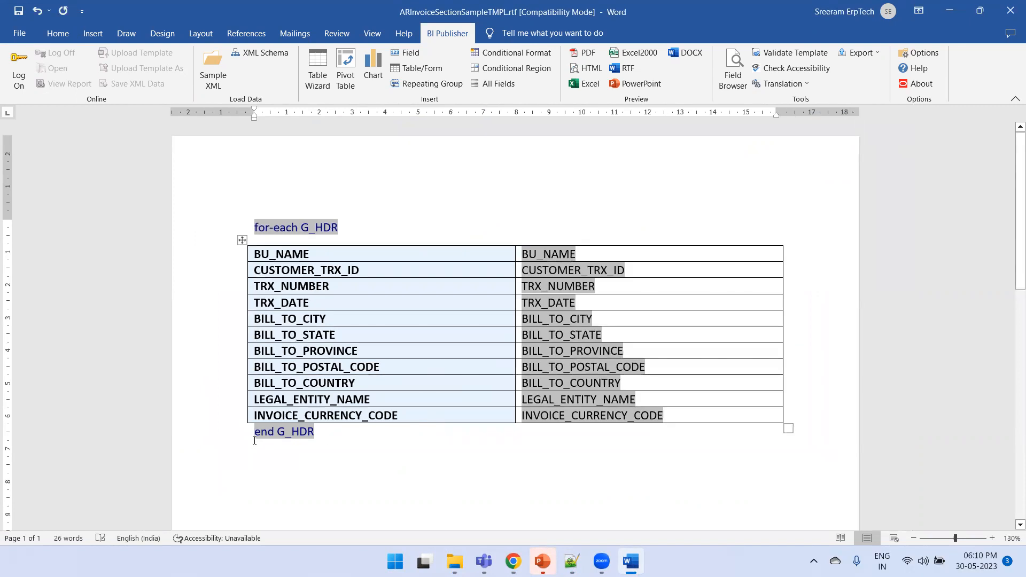
key(Return)
key(Return)
key(Return)
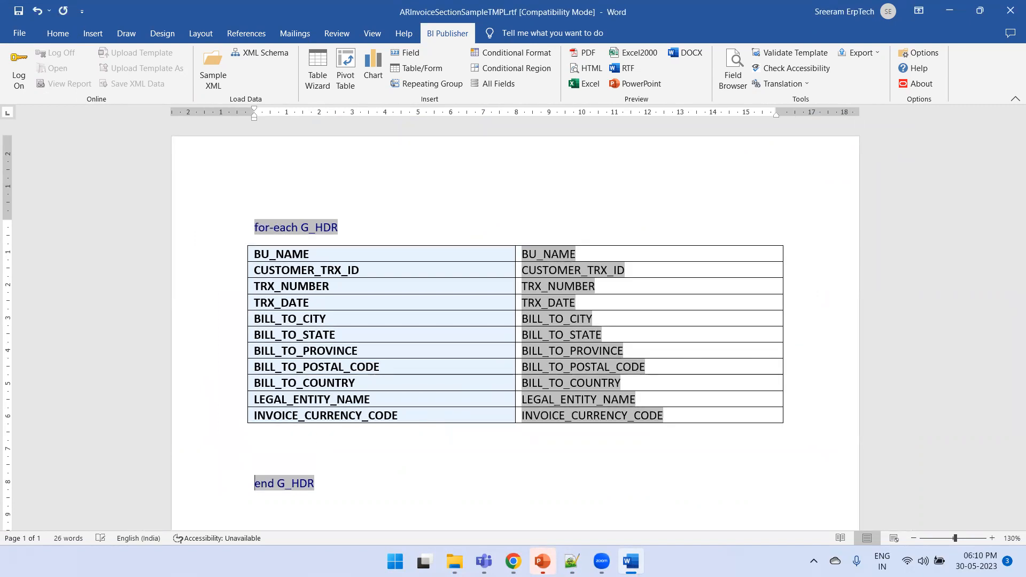
click(348, 225)
key(Return)
key(Return)
key(Return)
click(293, 246)
click(279, 257)
Move the five BILL_TO field placeholders out of the form table into the blank area below for-each G_HDR.
scroll(426, 342, down, 1)
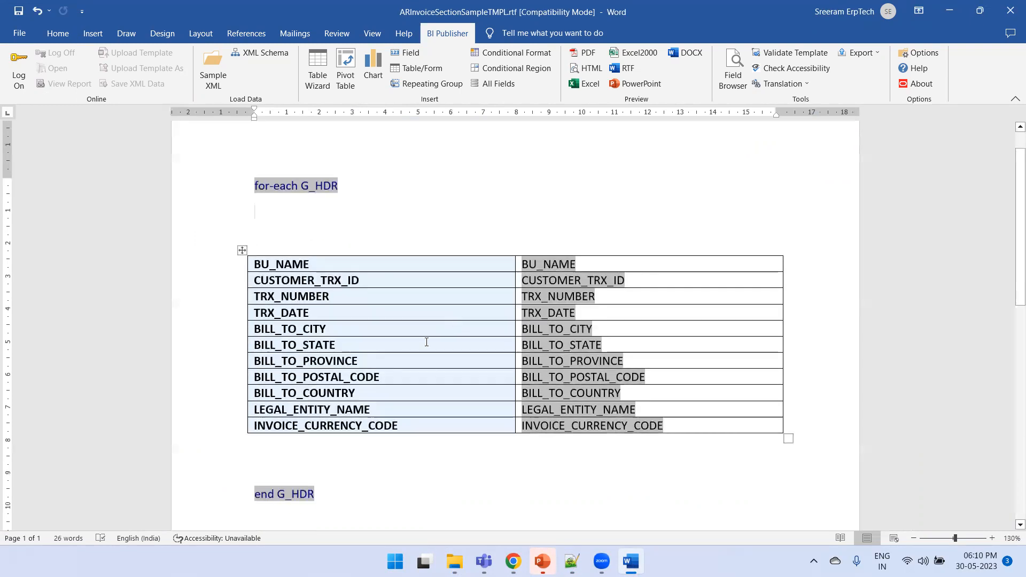
drag(624, 393, 539, 332)
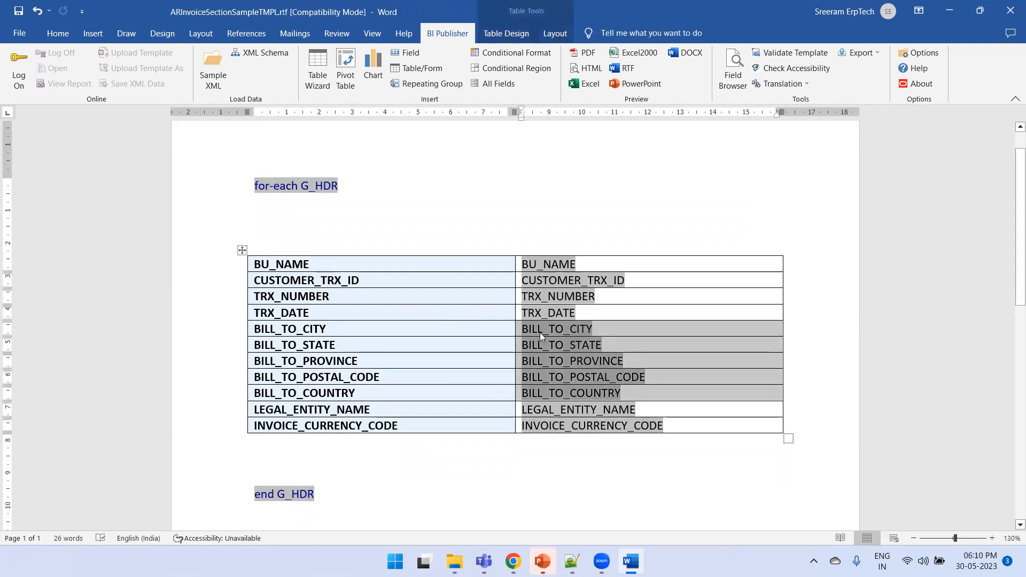
key(ctrl+x)
click(351, 237)
key(ctrl+v)
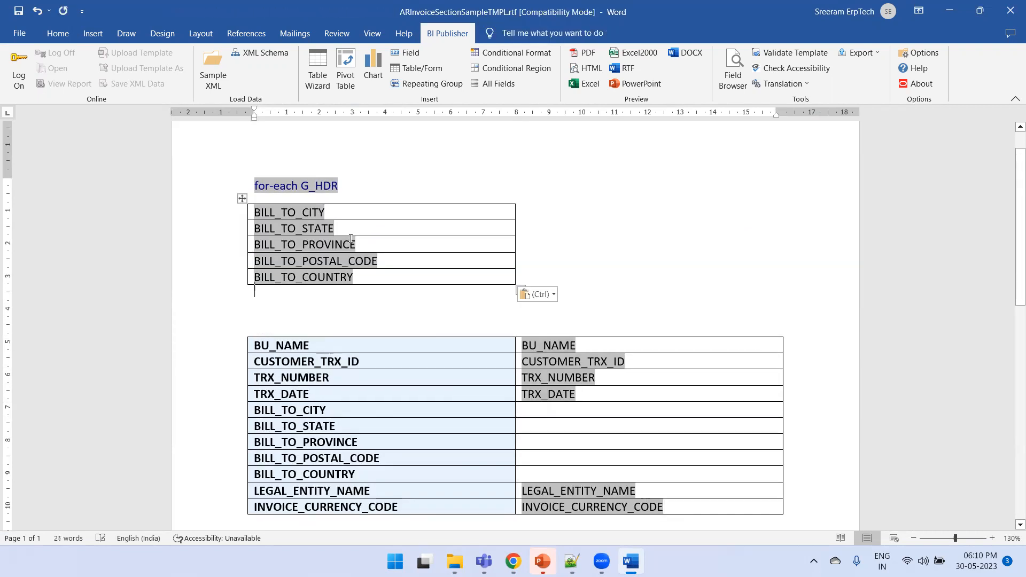
Insert an empty column to the left of the BILL_TO fields in the new table.
right_click(374, 211)
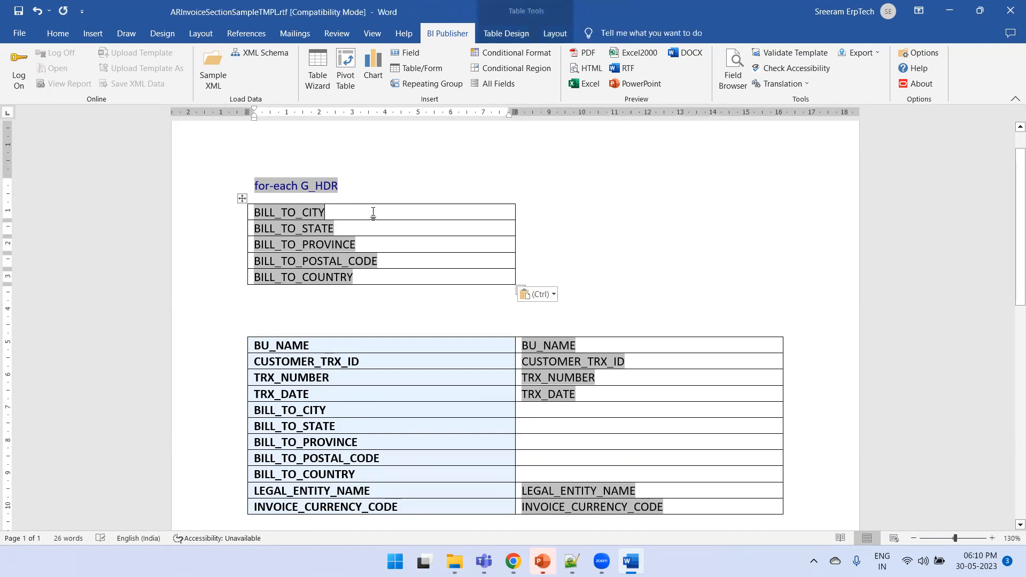
mouse_move(416, 377)
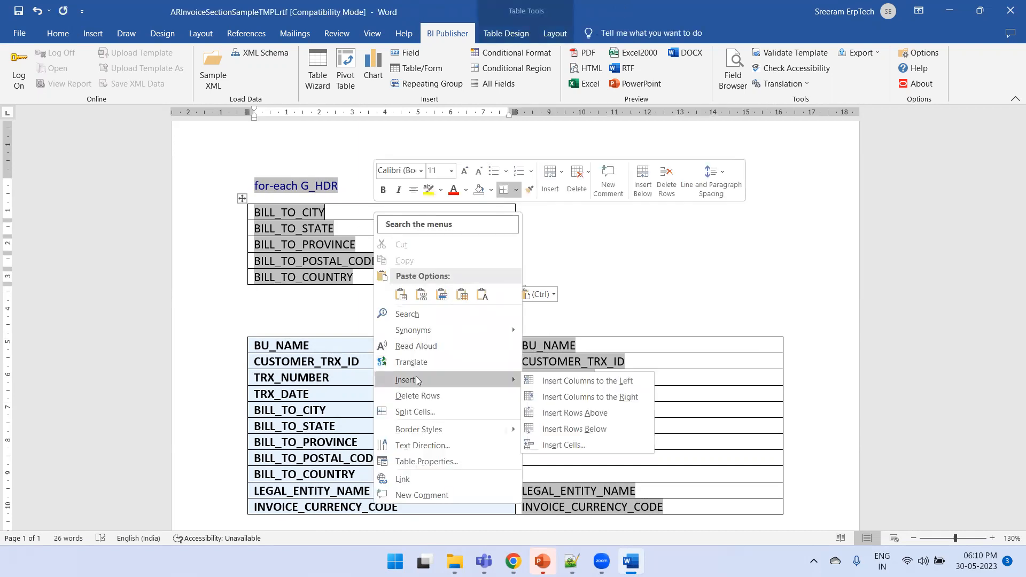
click(560, 383)
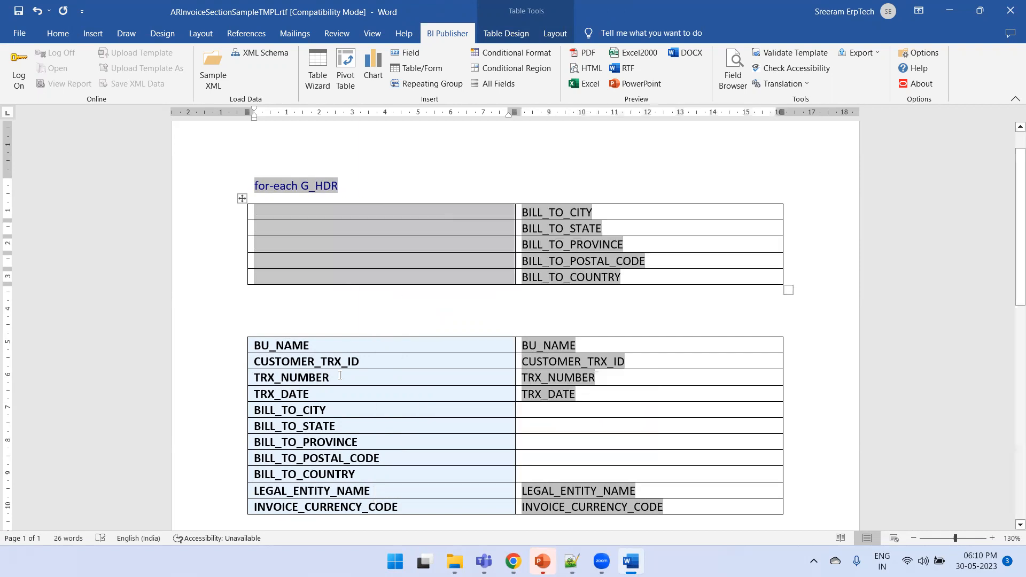
Copy the TRX_NUMBER and TRX_DATE placeholders into the third and fourth rows of the new table's empty column.
click(325, 392)
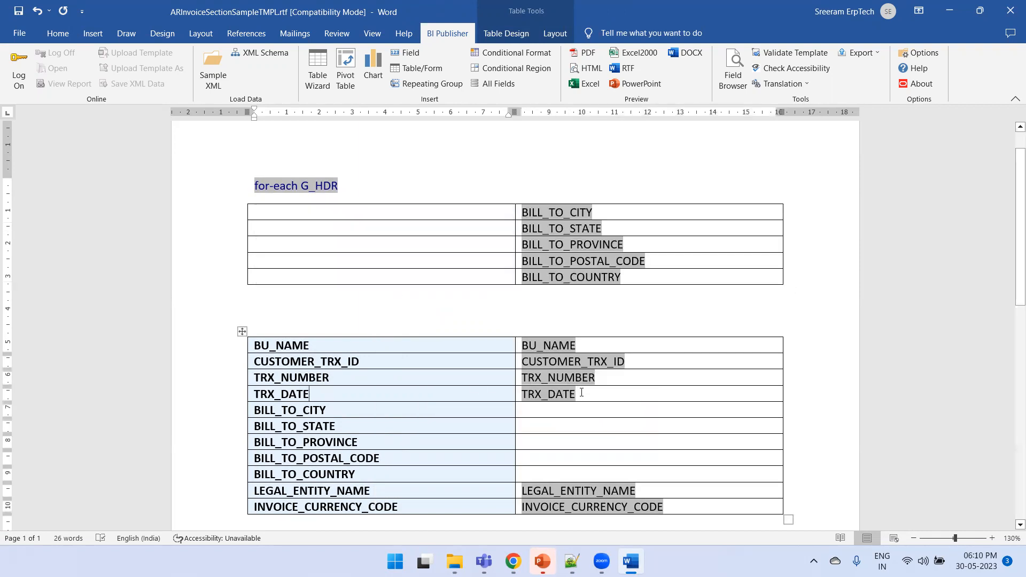
drag(581, 393, 561, 376)
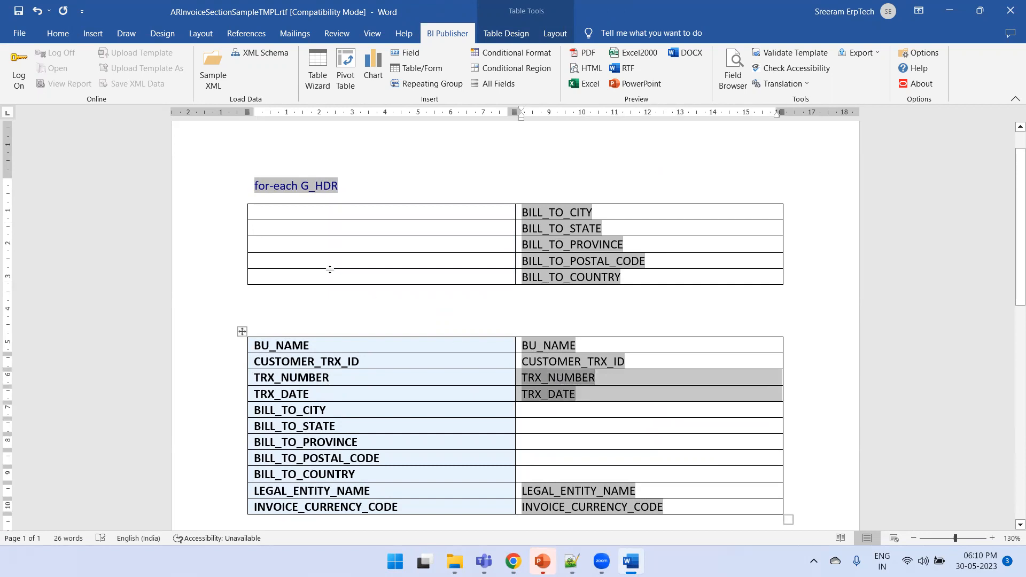
click(286, 245)
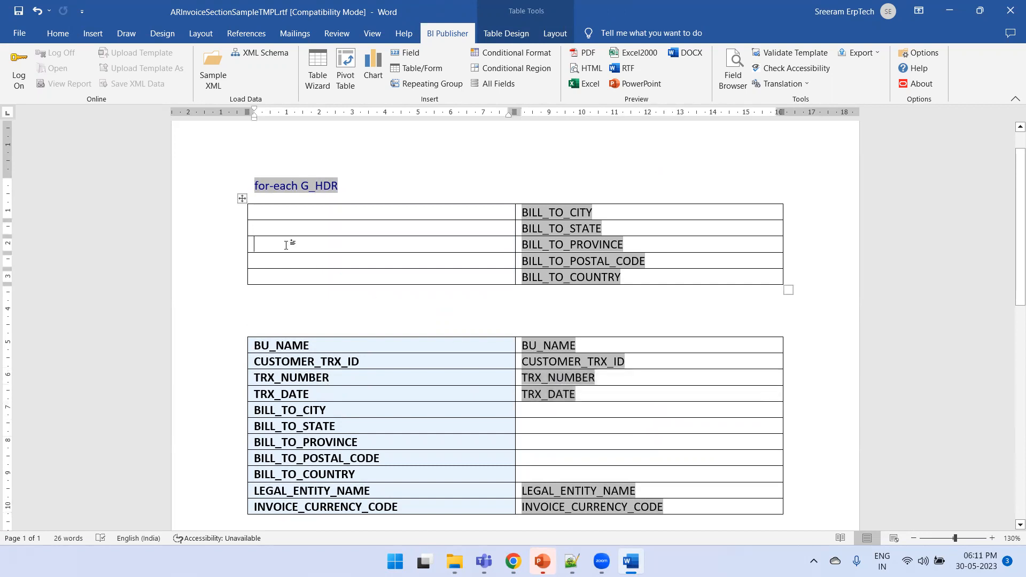
key(ctrl+v)
Move the BU_NAME placeholder into the second row and LEGAL_ENTITY_NAME into the first row of the new table's first column.
click(554, 345)
key(ctrl+x)
click(299, 228)
key(ctrl+v)
scroll(609, 438, down, 1)
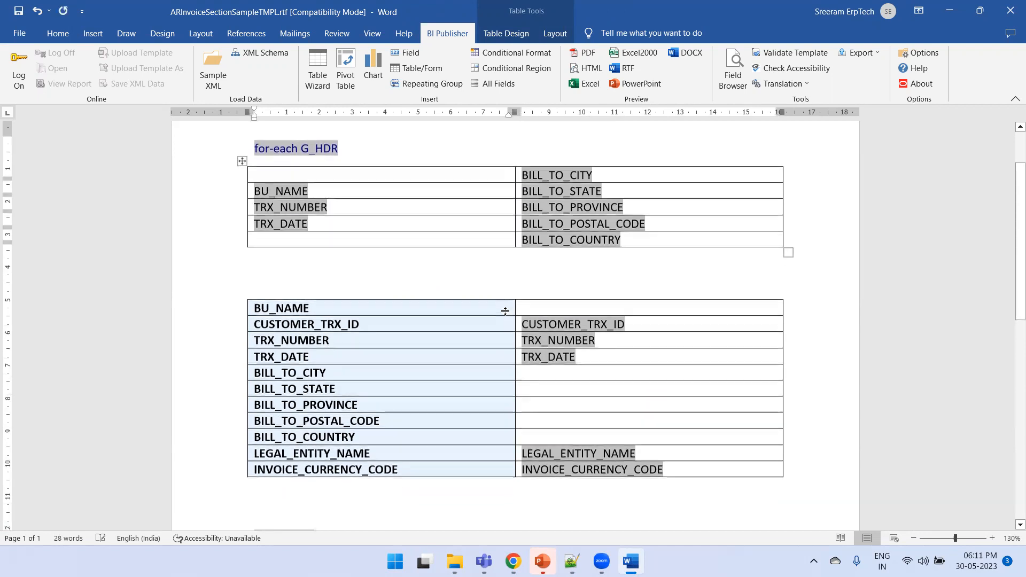
click(603, 446)
key(ctrl+x)
click(275, 170)
key(ctrl+v)
Add the line "Invoice Currency :" below the new table and move the INVOICE_CURRENCY_CODE placeholder after it.
click(607, 462)
key(ctrl+x)
click(295, 259)
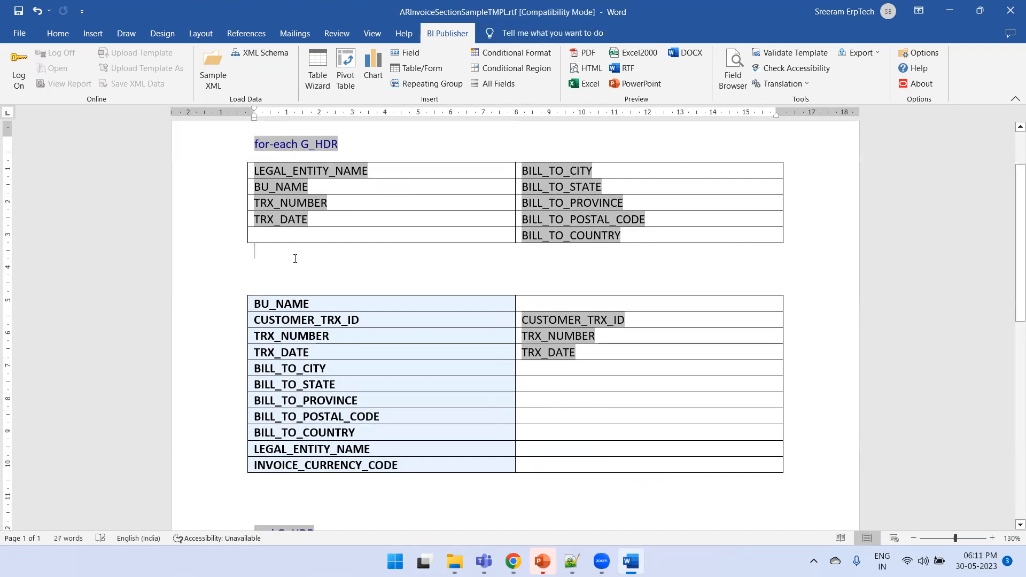
key(Return)
text(Invoice CUrrency :)
key(ctrl+v)
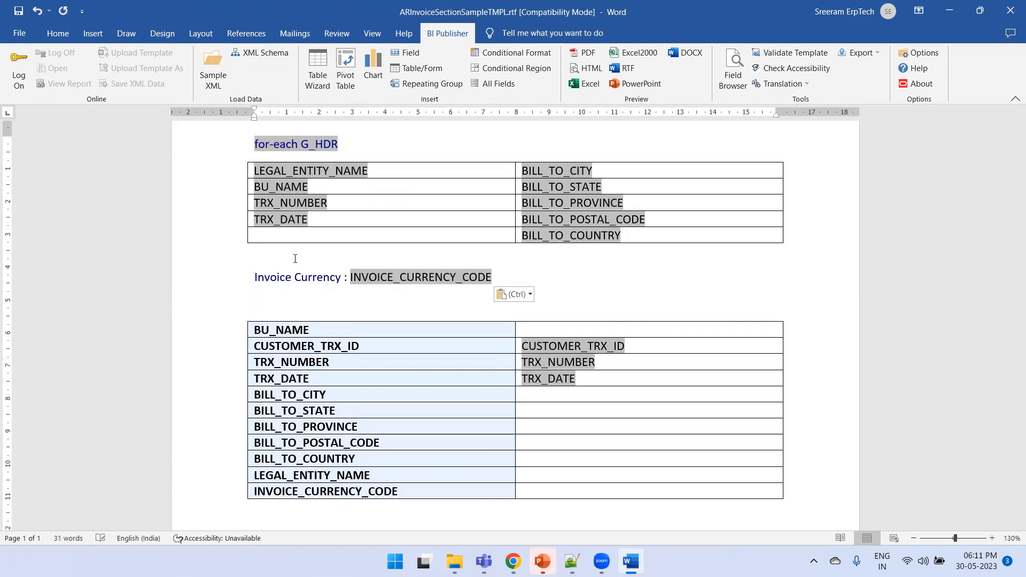
Delete the original wizard-generated form table below the Invoice Currency line.
scroll(295, 259, down, 2)
scroll(320, 246, up, 1)
click(241, 275)
key(BackSpace)
scroll(333, 274, up, 2)
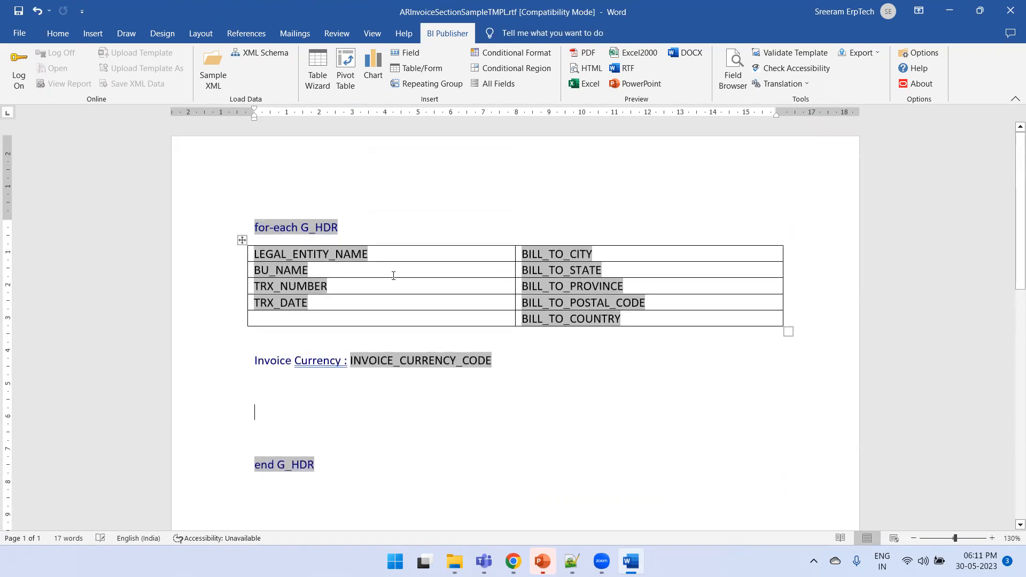
Add the label "Legal Entity Name :" before the LEGAL_ENTITY_NAME placeholder in the header table.
click(358, 322)
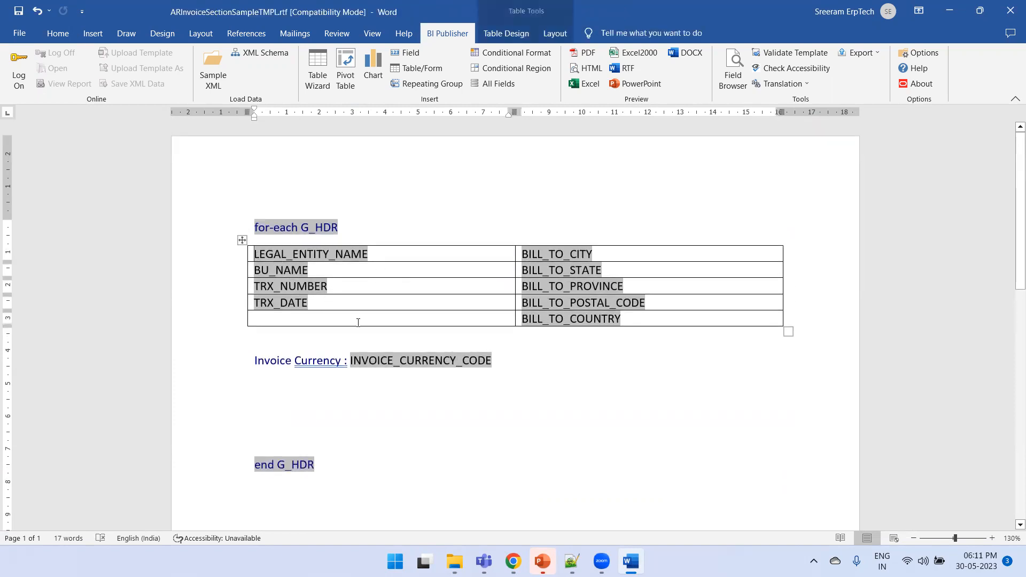
key(Up)
key(Up)
key(Up)
key(Up)
text(Legal )
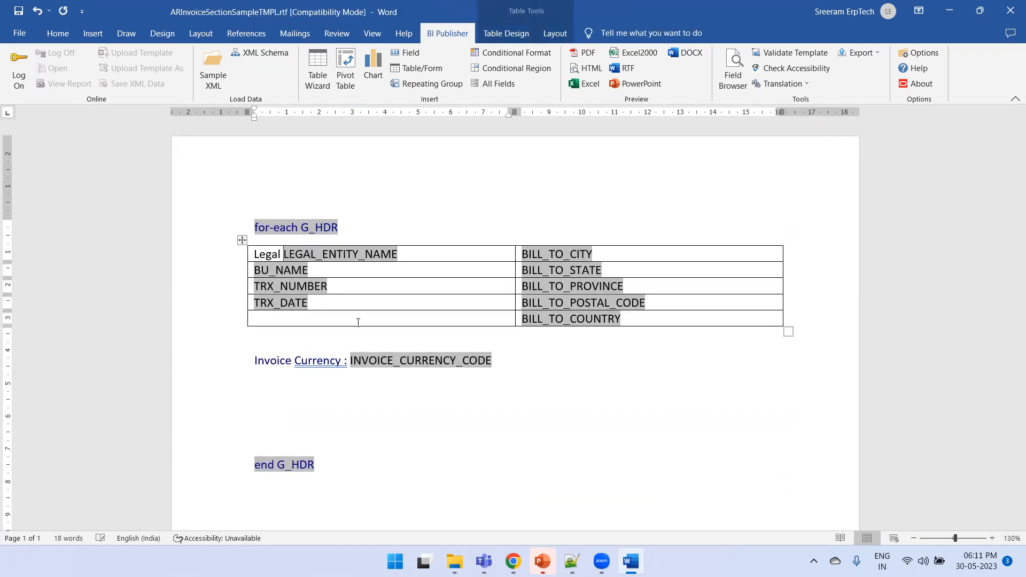
text(Entity Name ;)
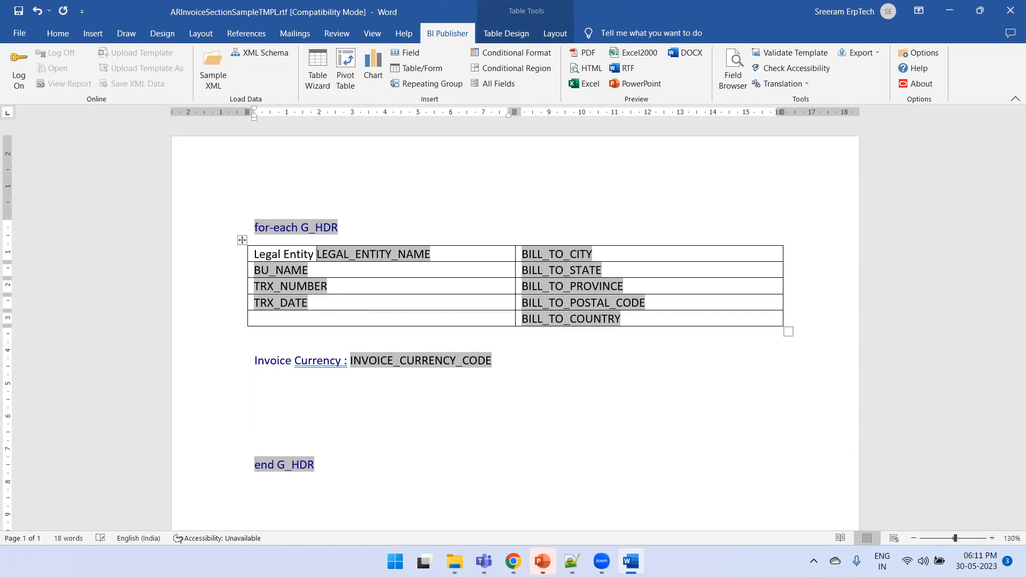
key(BackSpace)
key(BackSpace)
text(")
key(BackSpace)
key(BackSpace)
text(:)
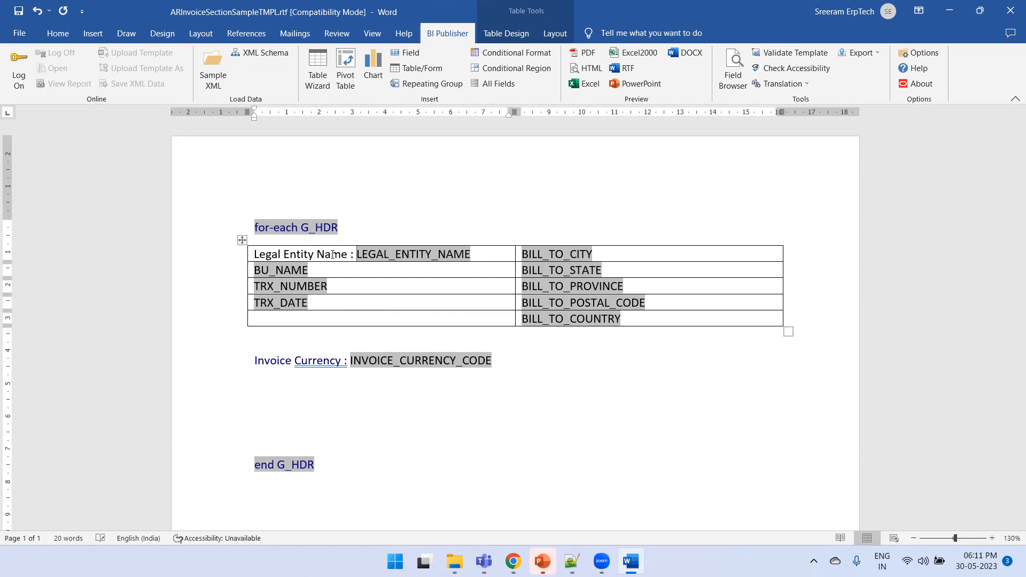
Insert a one-cell table above the header table and move the TRX_NUMBER placeholder into it after the label "Transaction Number :".
click(258, 288)
key(ctrl+x)
click(355, 225)
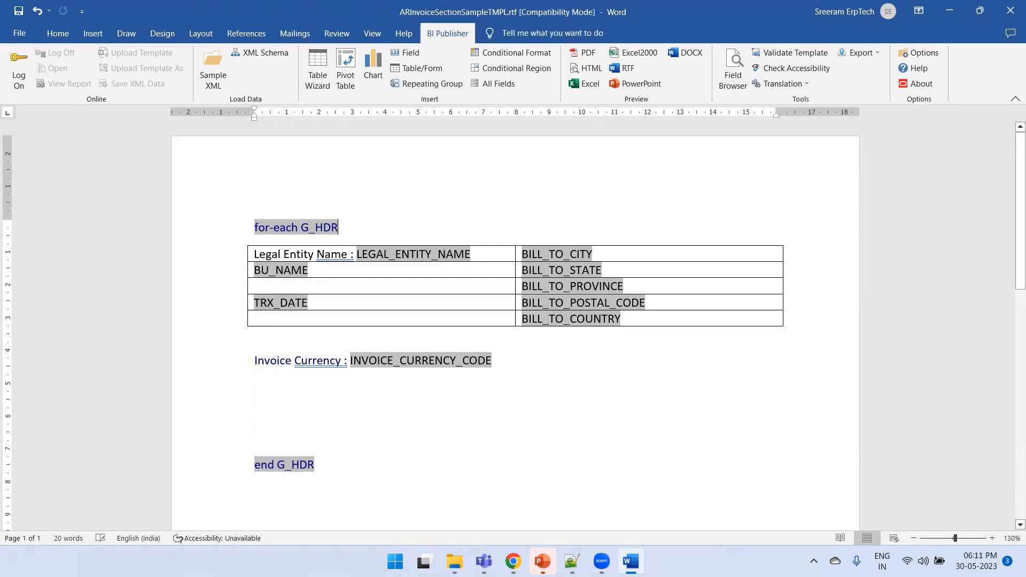
key(Return)
click(92, 33)
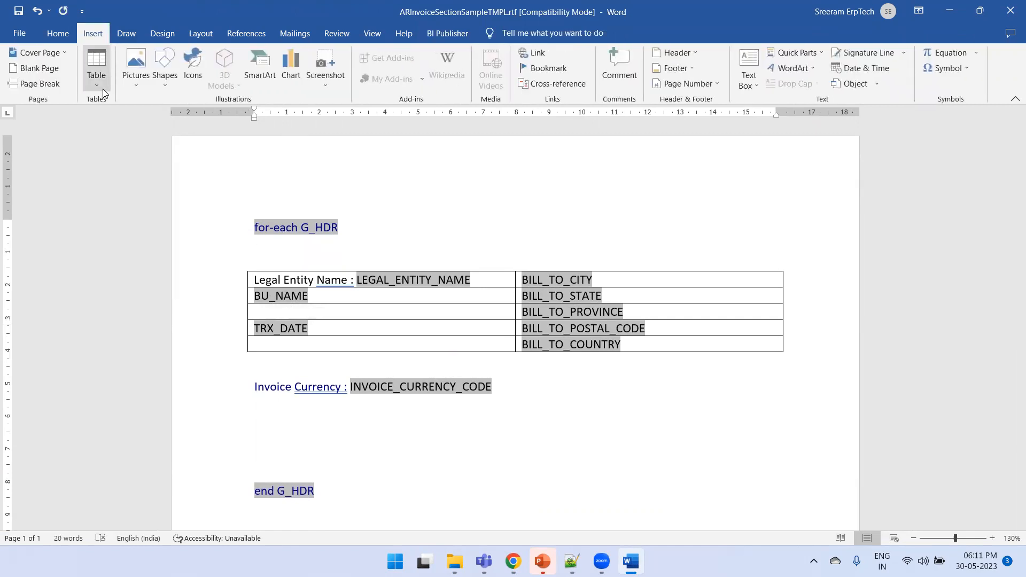
click(102, 89)
click(94, 123)
text(Transaction Number :)
key(ctrl+v)
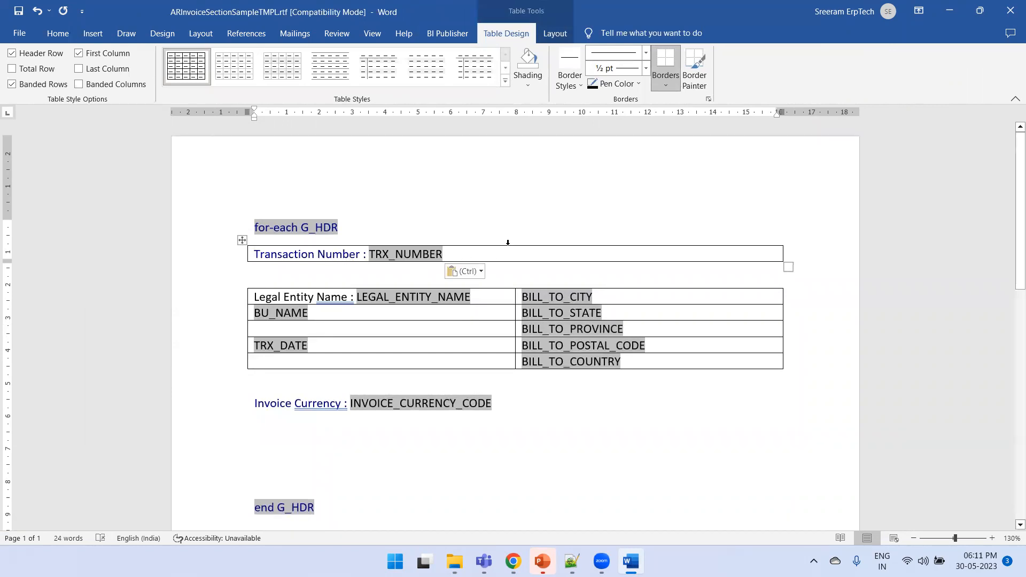
Center the Transaction Number line in its table and format it bold at 16 pt.
key(ctrl+shift+Left)
key(ctrl+shift+Left)
key(ctrl+shift+Left)
key(ctrl+shift+Left)
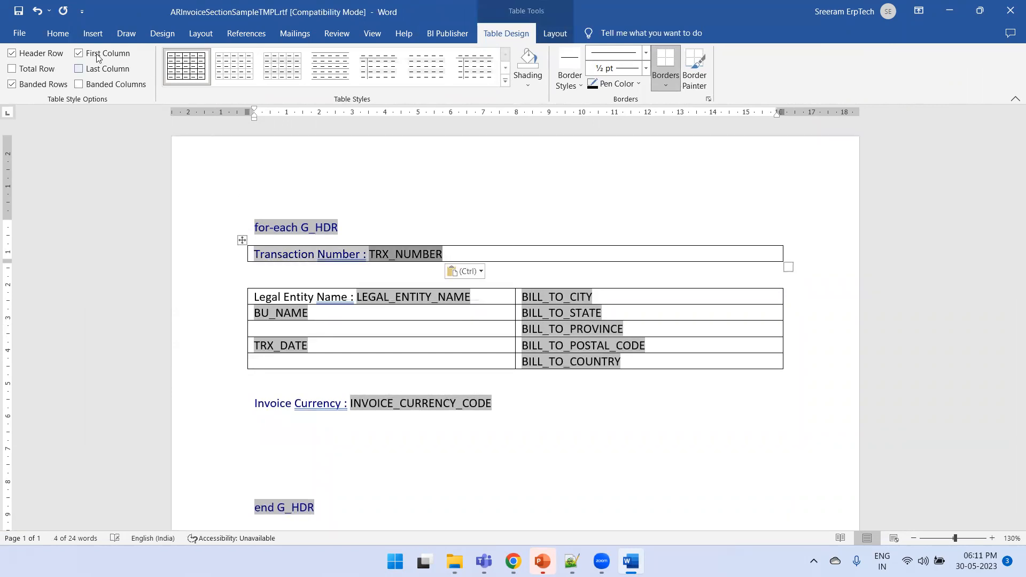
click(58, 35)
click(352, 79)
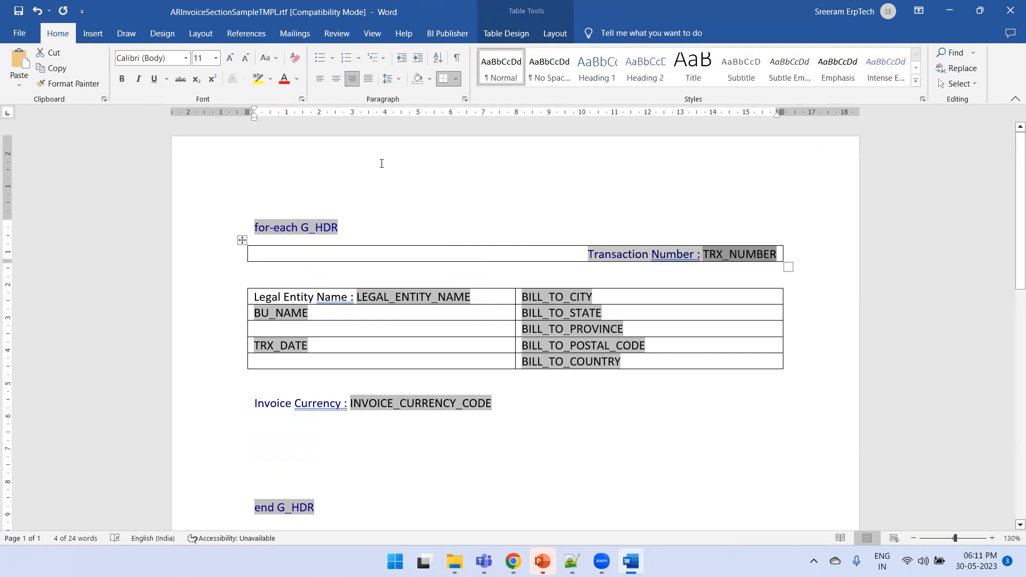
click(336, 82)
key(ctrl+shift+period)
key(ctrl+shift+period)
key(ctrl+shift+period)
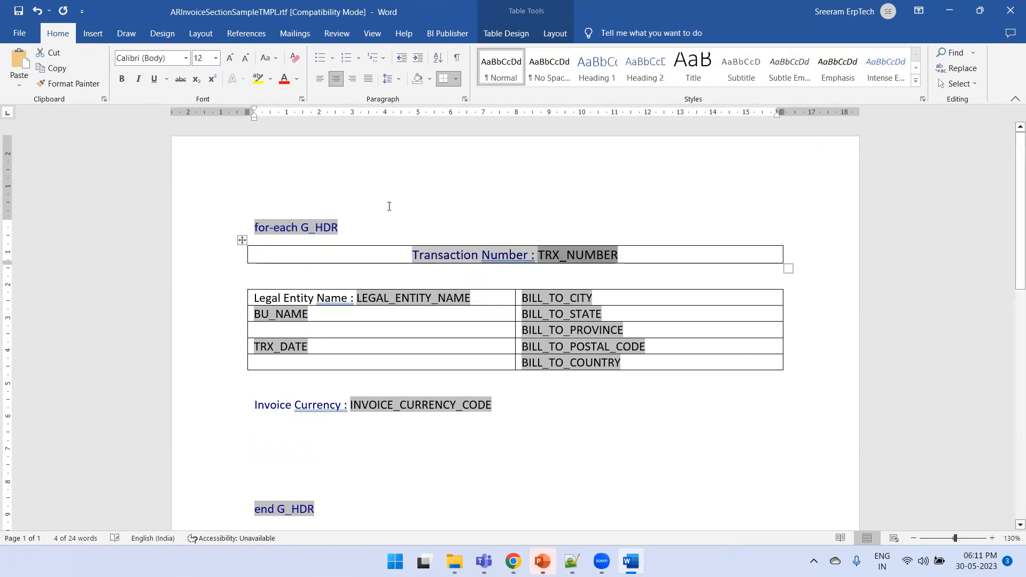
key(ctrl+b)
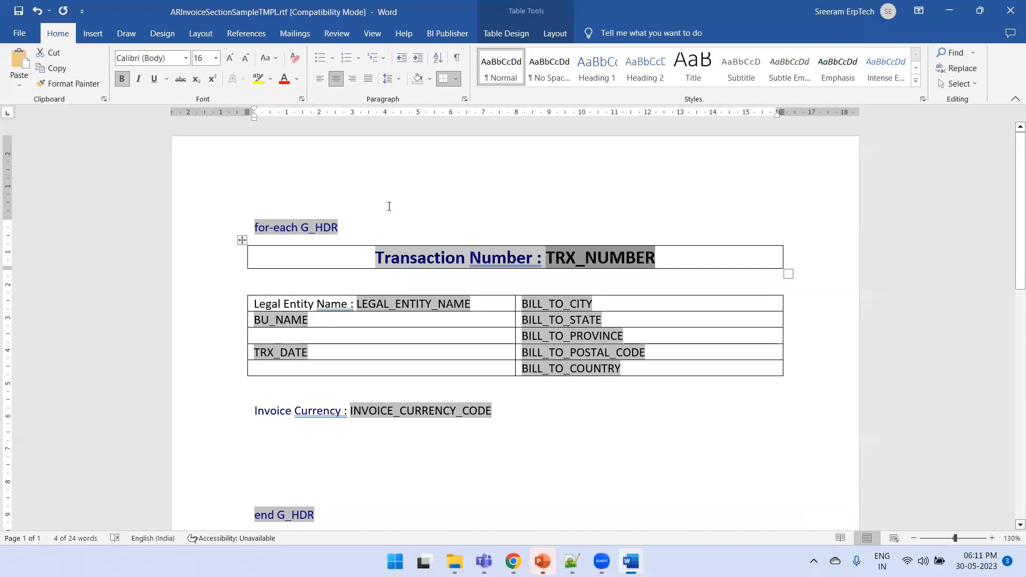
Remove two empty lines between the Invoice Currency line and the end G_HDR marker.
click(328, 436)
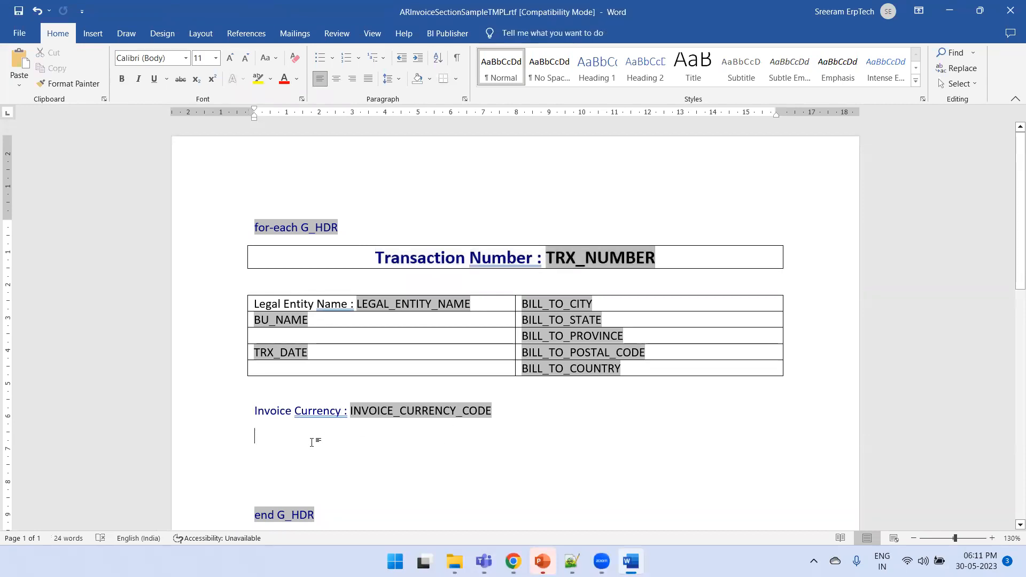
key(Delete)
key(Delete)
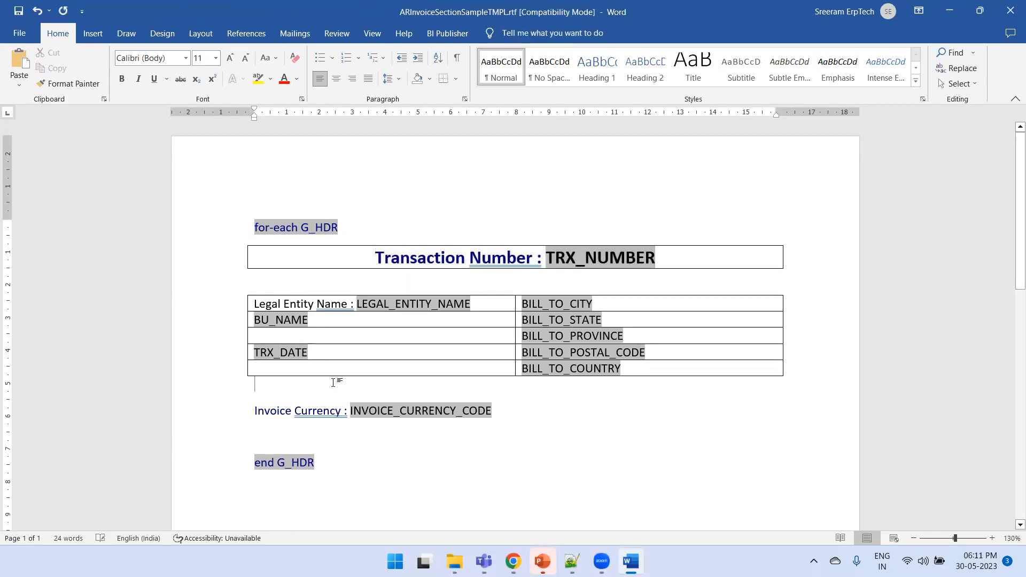
Preview the template as a PDF and check how the transactions are distributed across its pages.
click(447, 33)
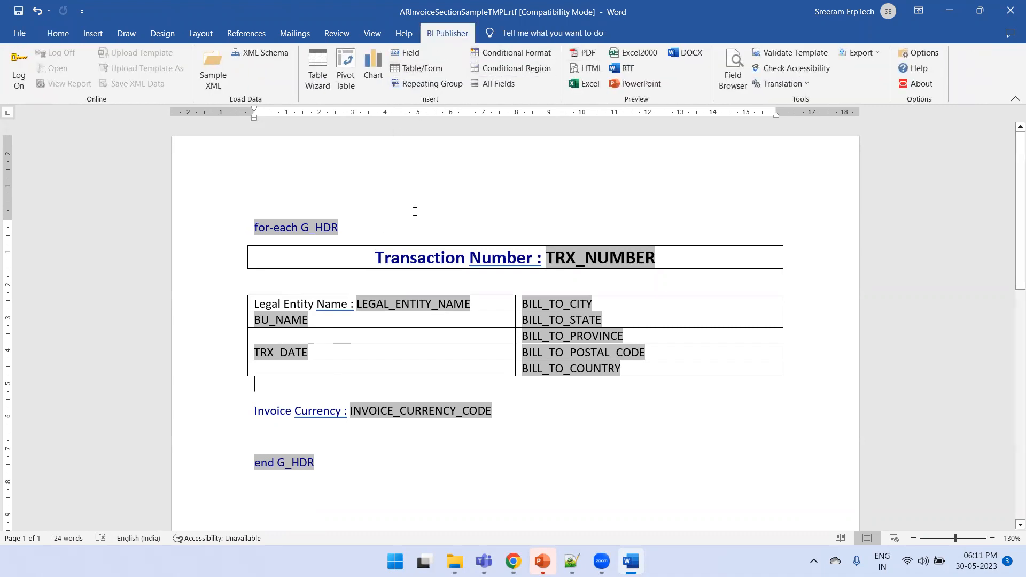
click(583, 53)
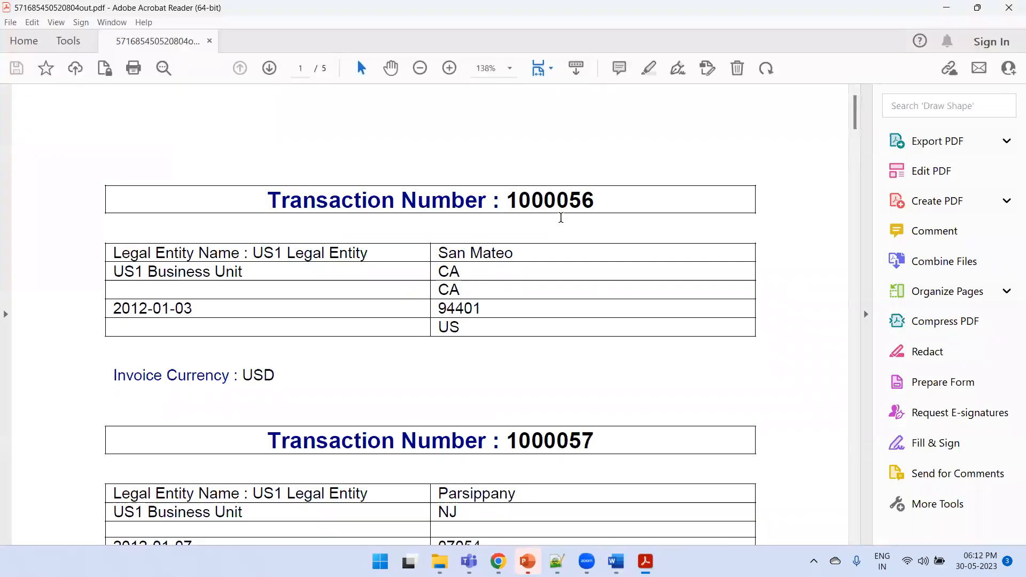
key(ctrl+minus)
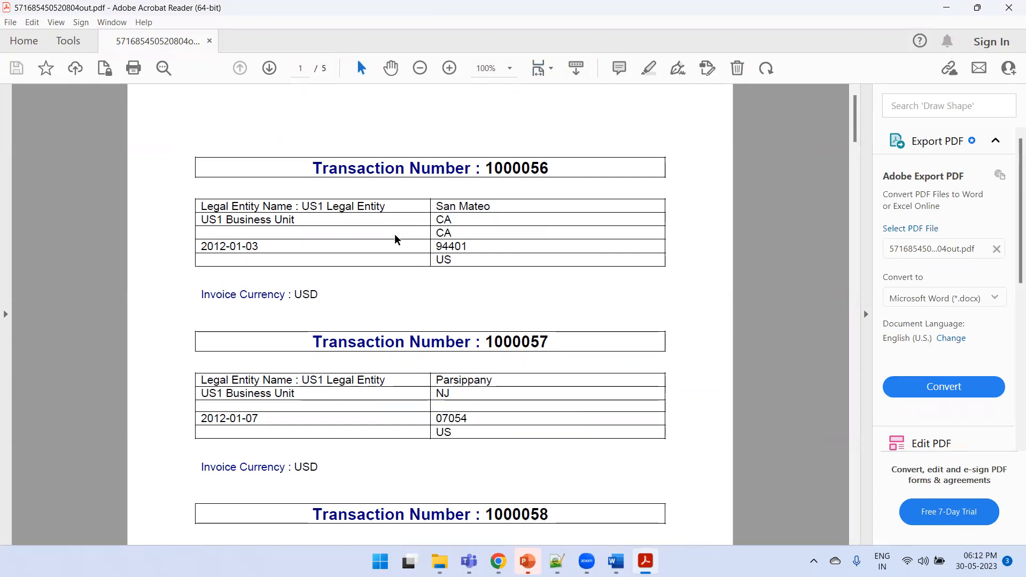
scroll(394, 238, down, 9)
scroll(394, 233, down, 13)
scroll(396, 240, up, 10)
scroll(395, 238, up, 11)
double_click(500, 176)
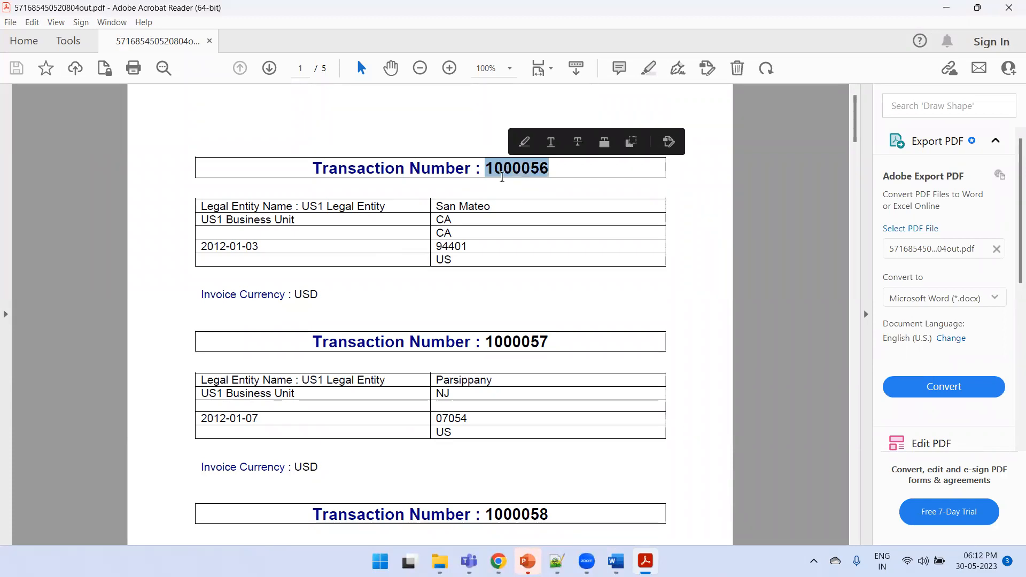
Return to the Word template and open the code of the for-each G_HDR field for editing in the Field Browser.
key(alt+Tab)
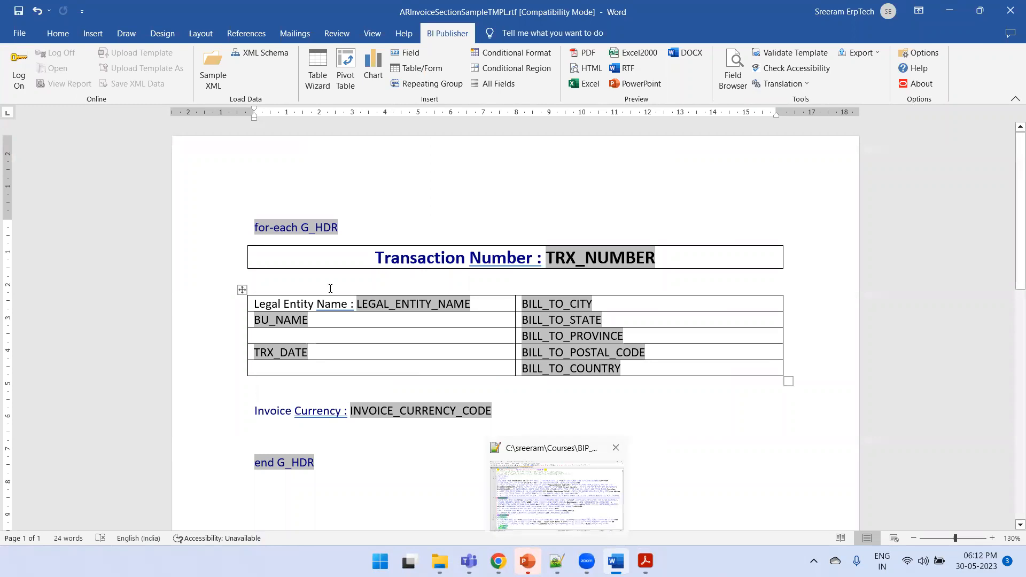
click(289, 223)
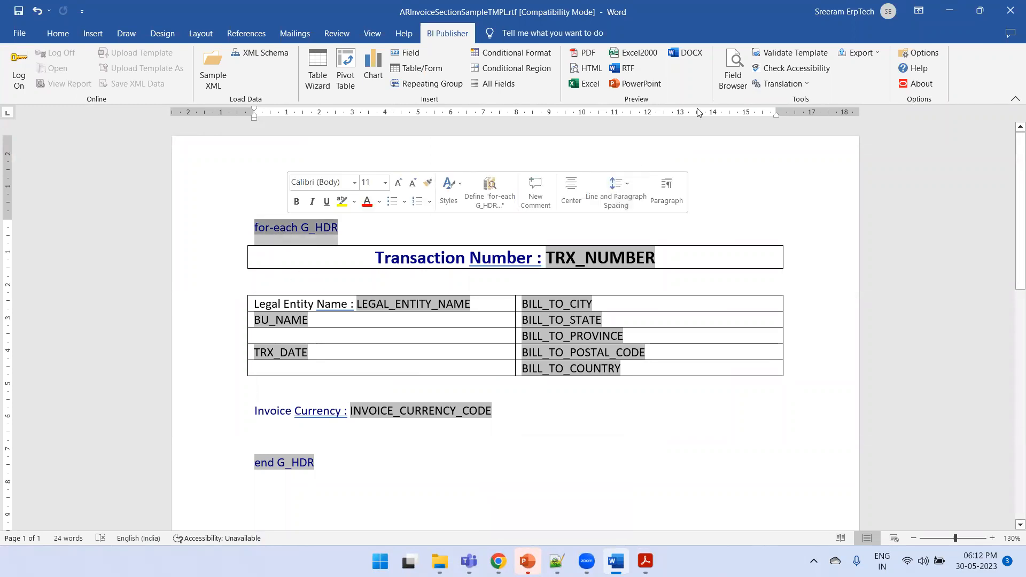
click(735, 77)
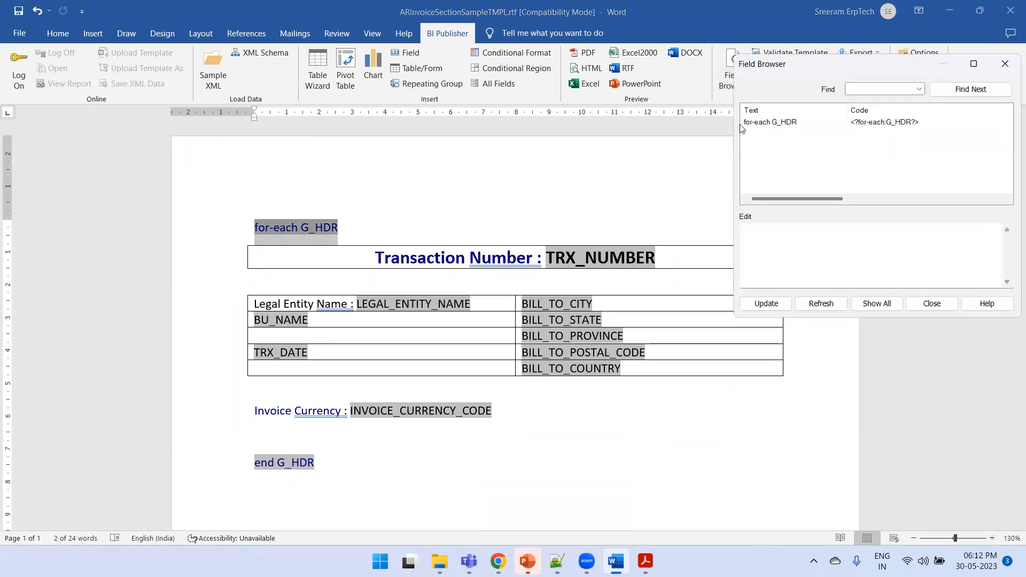
click(775, 124)
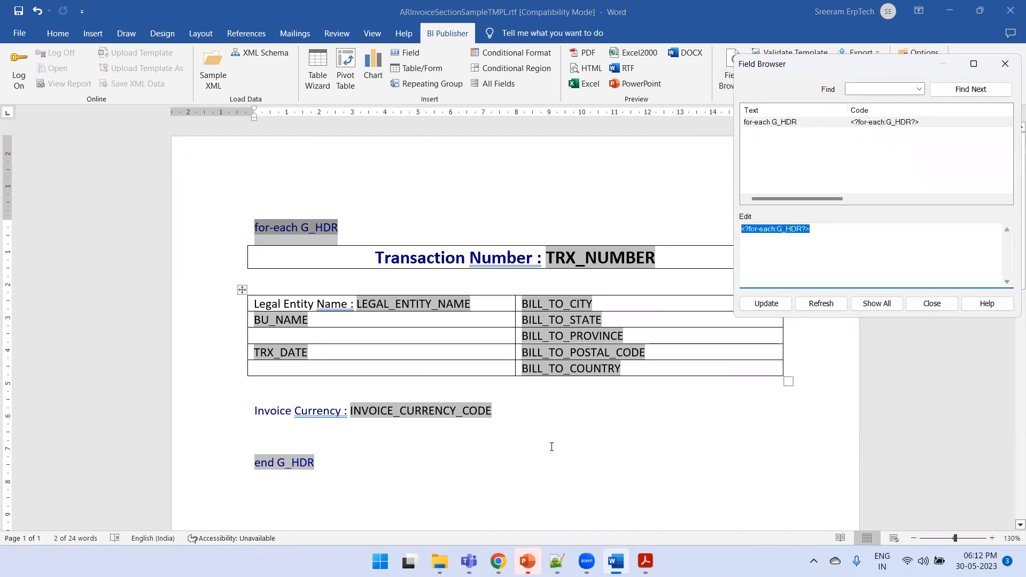
Switch to Notepad++ and paste the code <?for-each:G_HDR?> on a new line at the end of the new 1 notes.
click(556, 561)
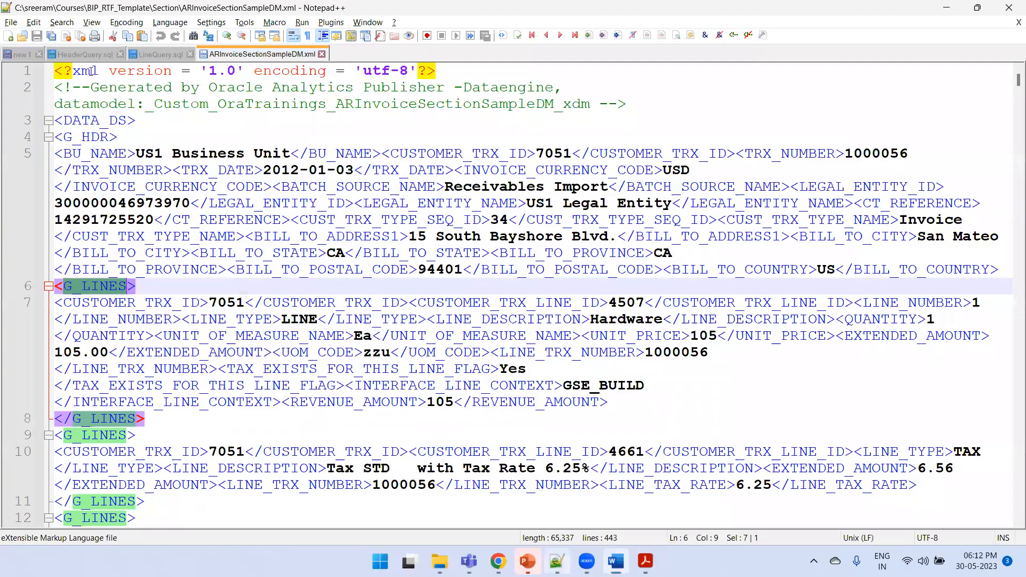
click(24, 54)
key(Down)
key(Down)
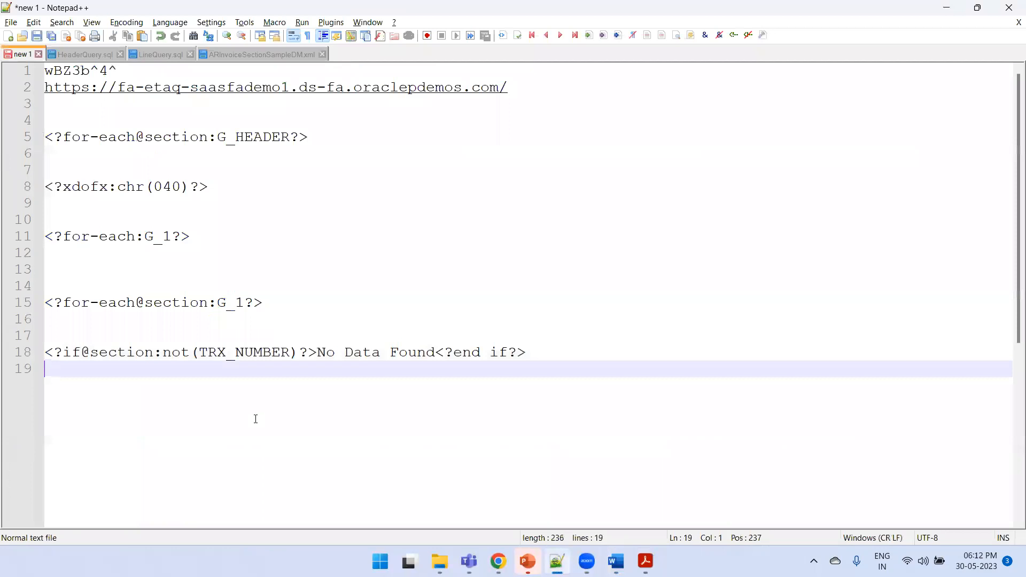
key(Return)
key(ctrl+v)
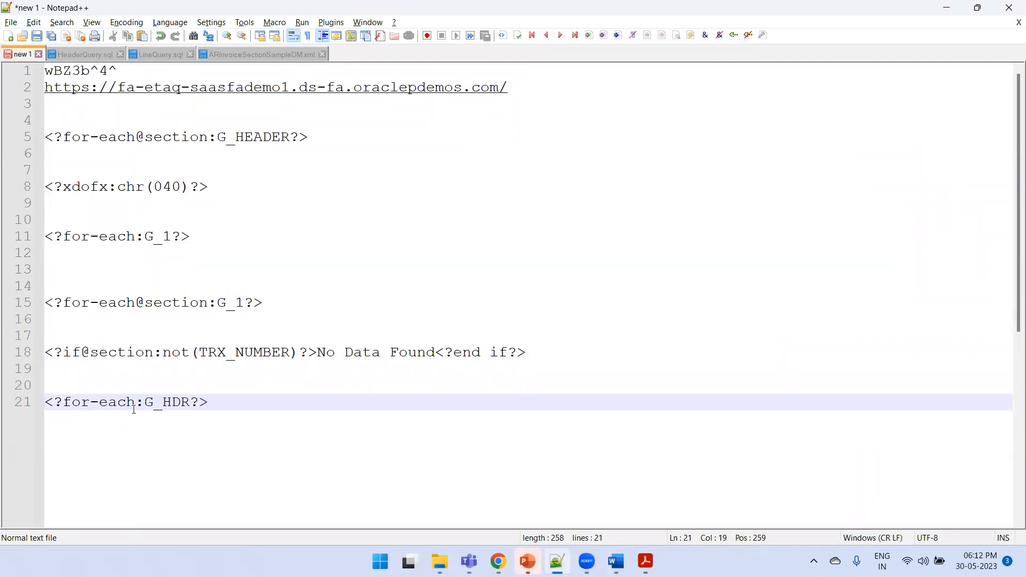
Copy the line <?for-each@section:G_HEADER?> to a new line below <?for-each:G_HDR?>.
drag(321, 137, 1, 142)
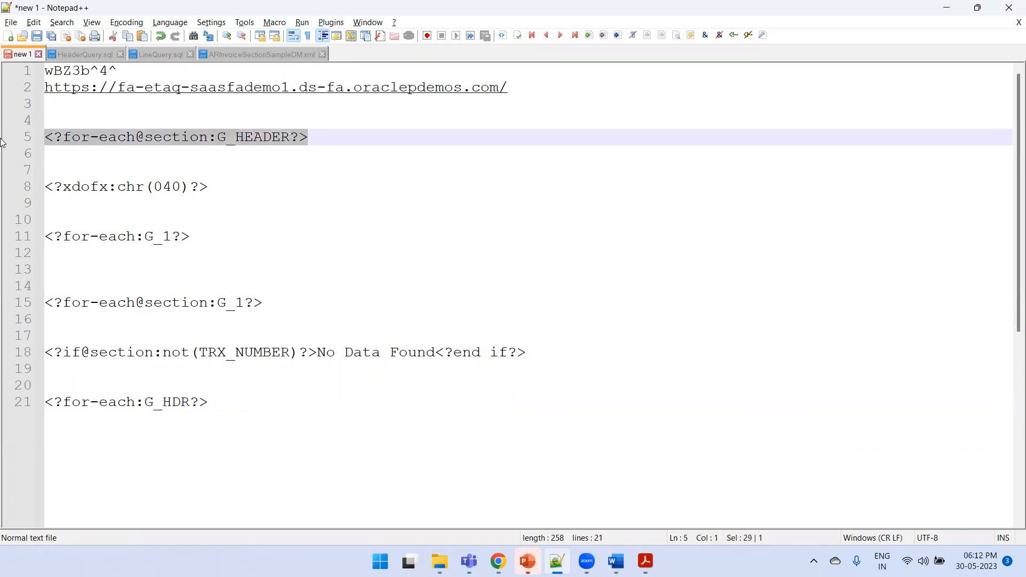
click(262, 417)
key(Return)
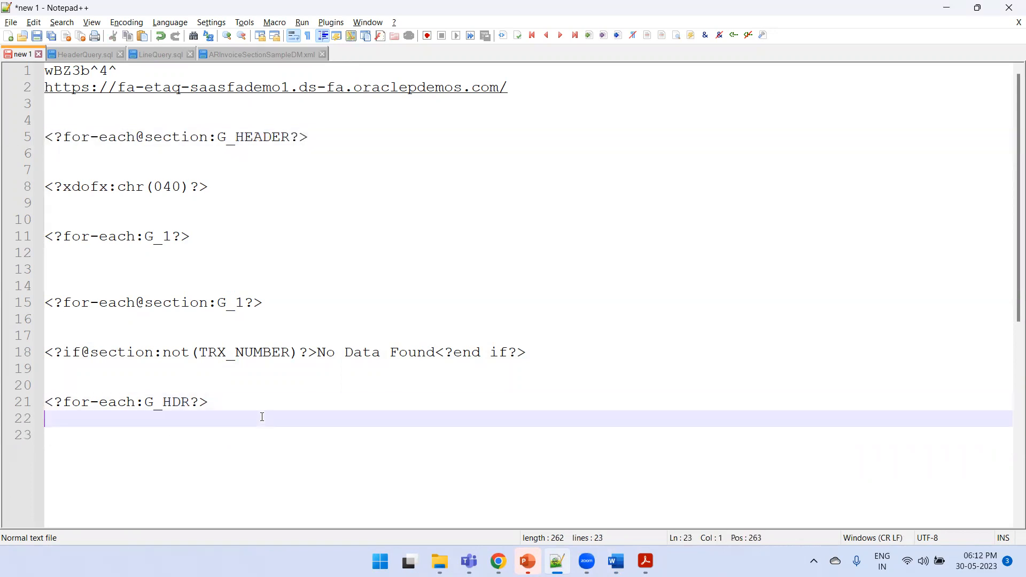
key(Return)
key(ctrl+v)
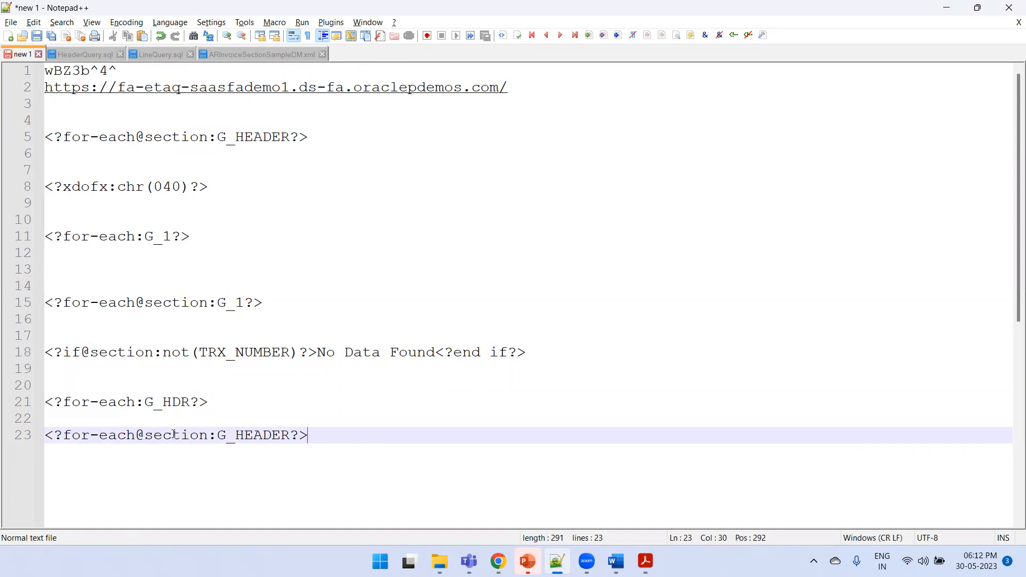
Replace G_HEADER with G_HDR in the copied for-each@section line at the end of the notes.
double_click(174, 434)
click(174, 402)
double_click(173, 401)
key(ctrl+c)
double_click(262, 435)
key(ctrl+v)
Update the for-each G_HDR field's code in the Word template to <?for-each@section:G_HDR?> and close the Field Browser.
drag(279, 435, 44, 435)
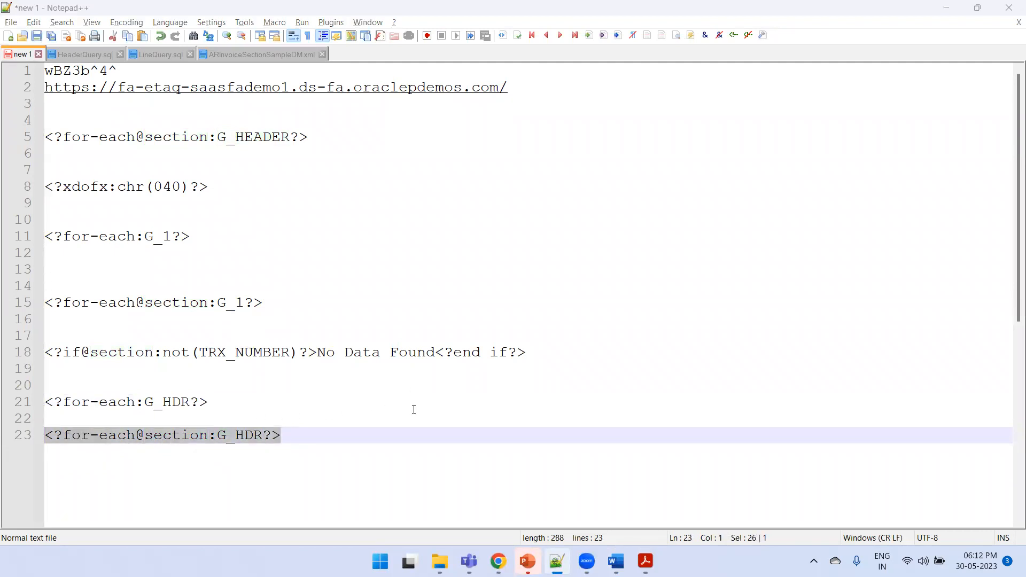
key(ctrl+c)
key(alt+Tab)
key(ctrl+v)
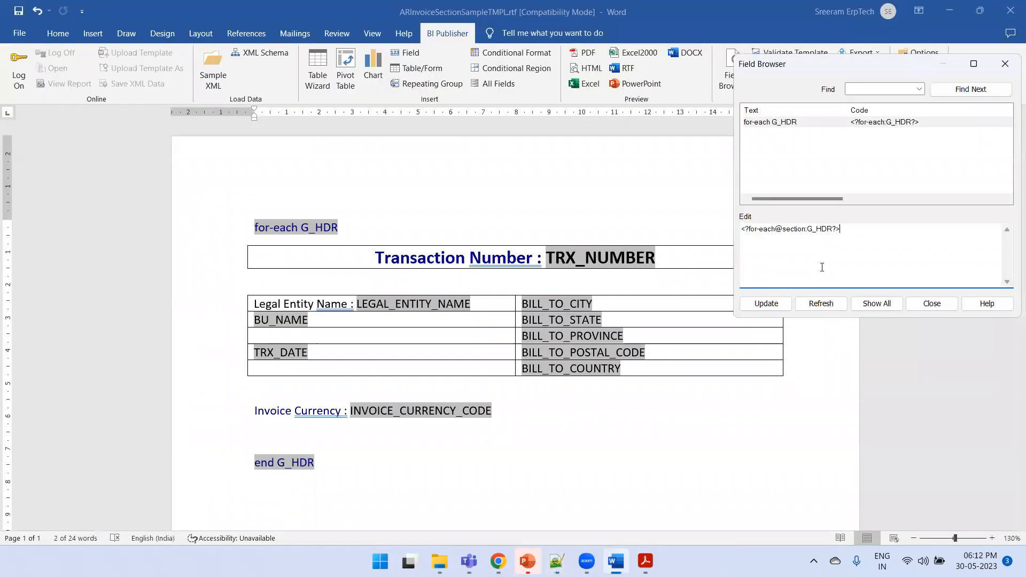
click(770, 304)
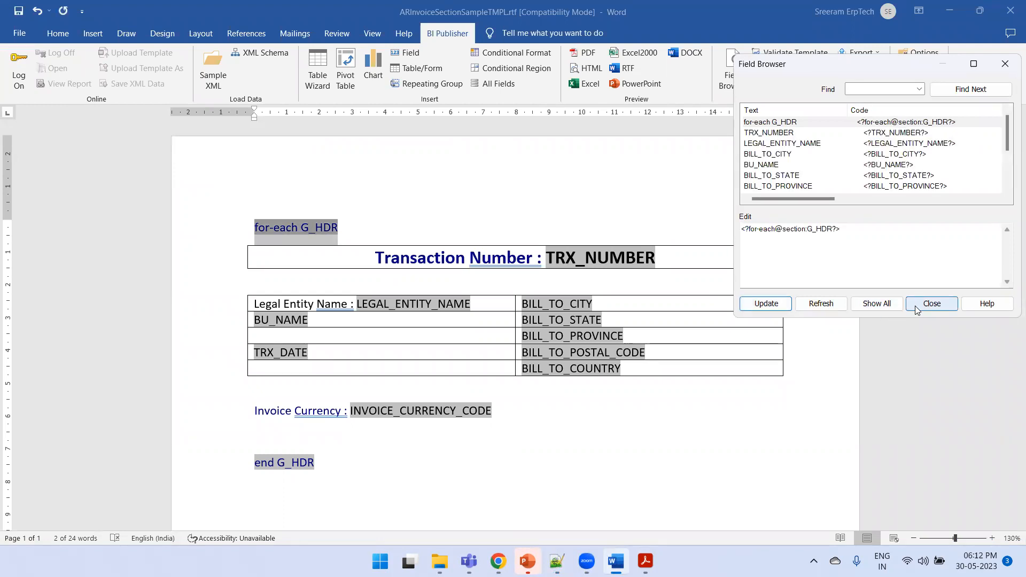
click(932, 304)
Preview the updated template as a PDF and check that each transaction has its own page.
key(alt+Tab)
key(alt+Tab)
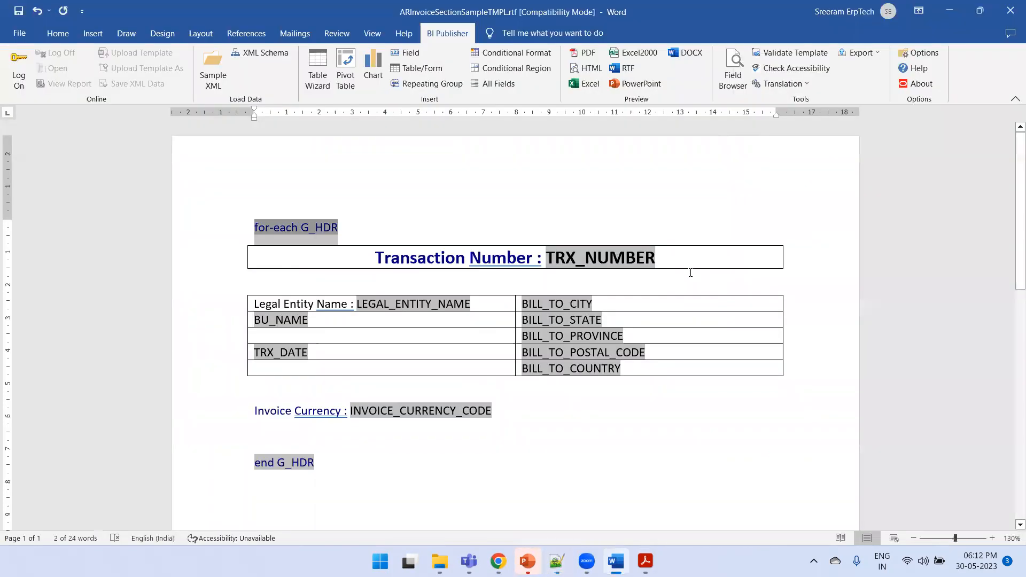
click(588, 52)
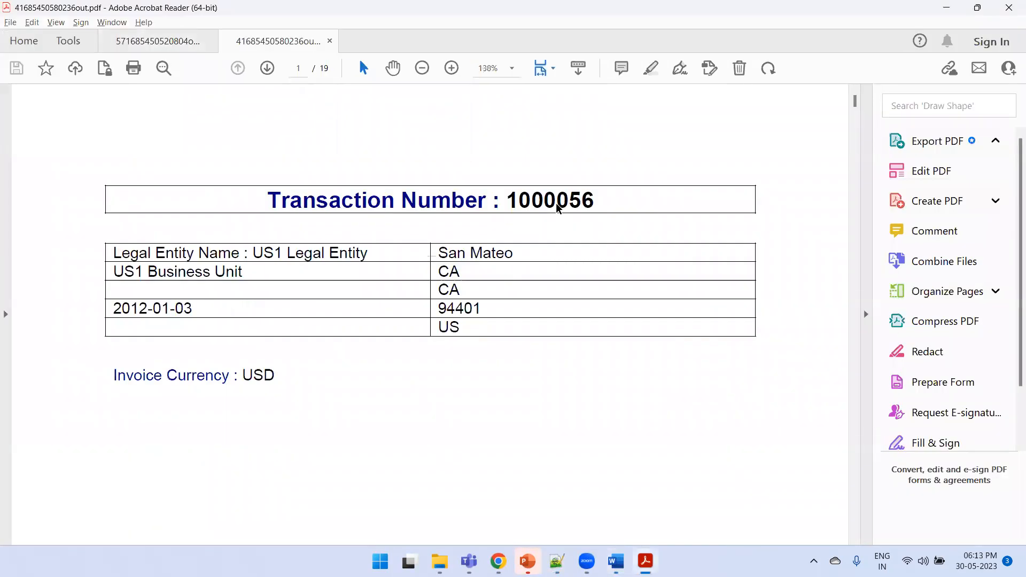
scroll(537, 269, down, 1)
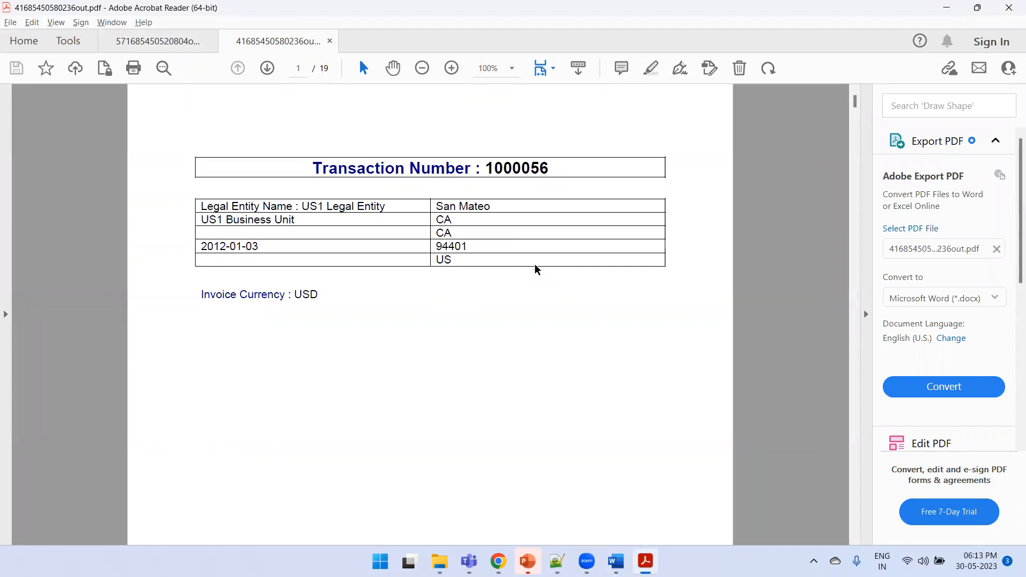
scroll(537, 269, down, 4)
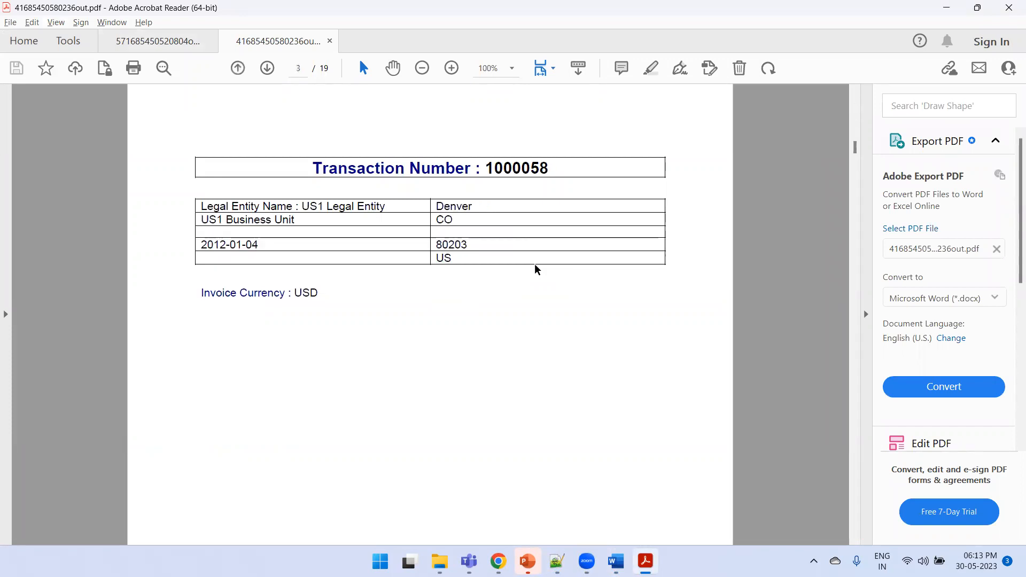
scroll(537, 269, down, 8)
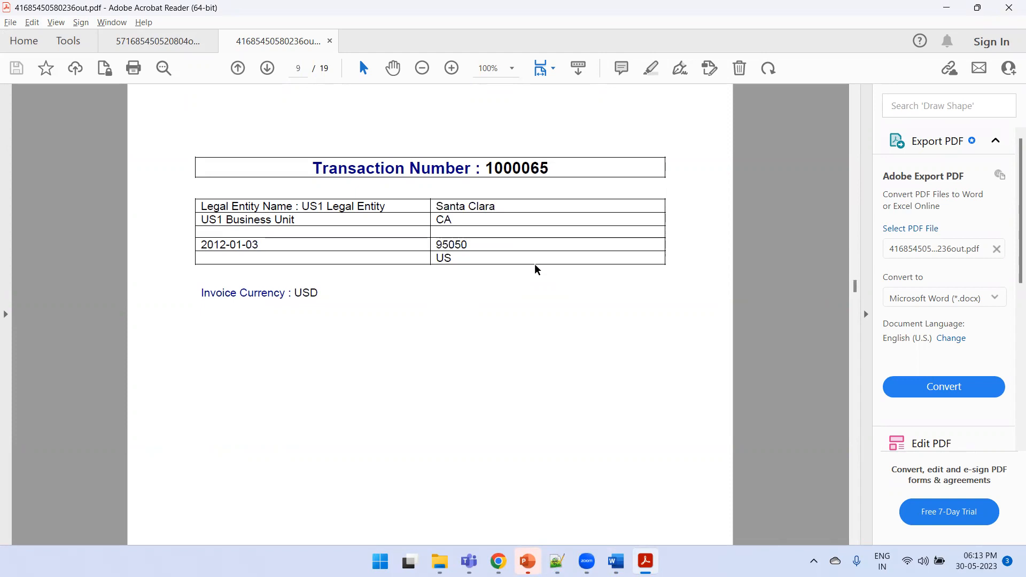
Return to Word and start a table below the invoice currency line with the Table Wizard, using Table format and data set /DATA_DS/G_HDR/G_LINES.
key(alt+Tab)
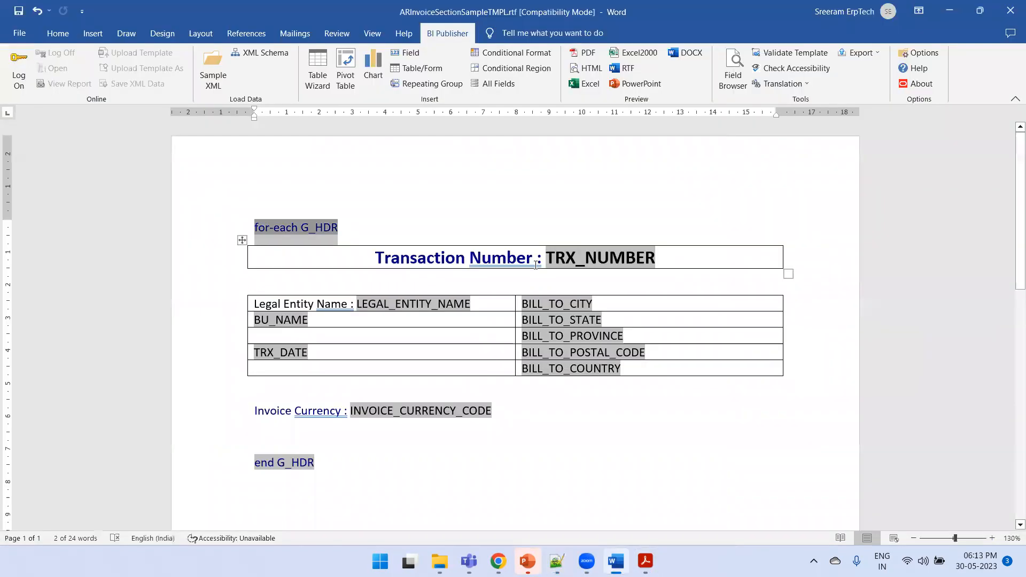
click(297, 429)
key(Return)
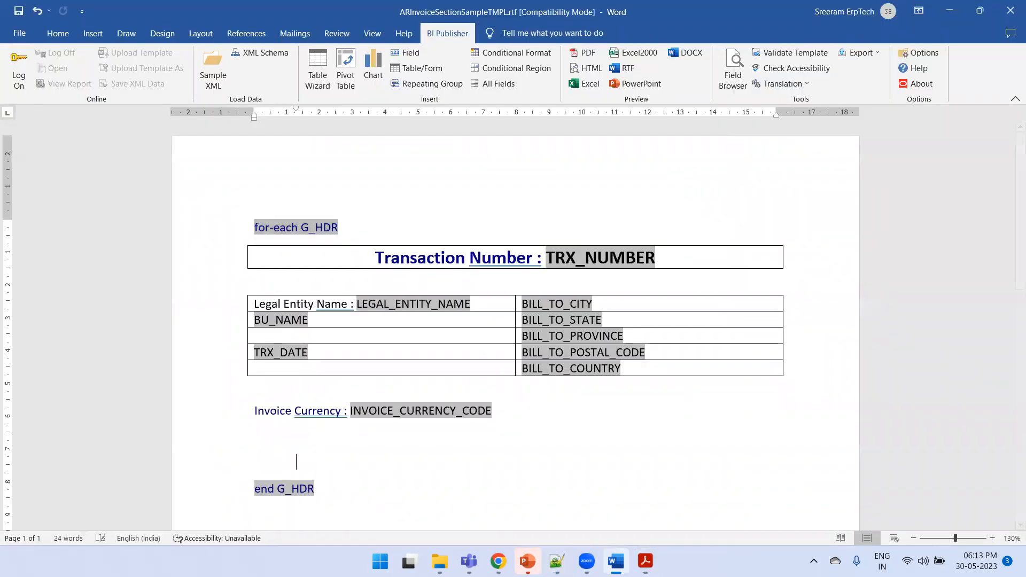
click(318, 69)
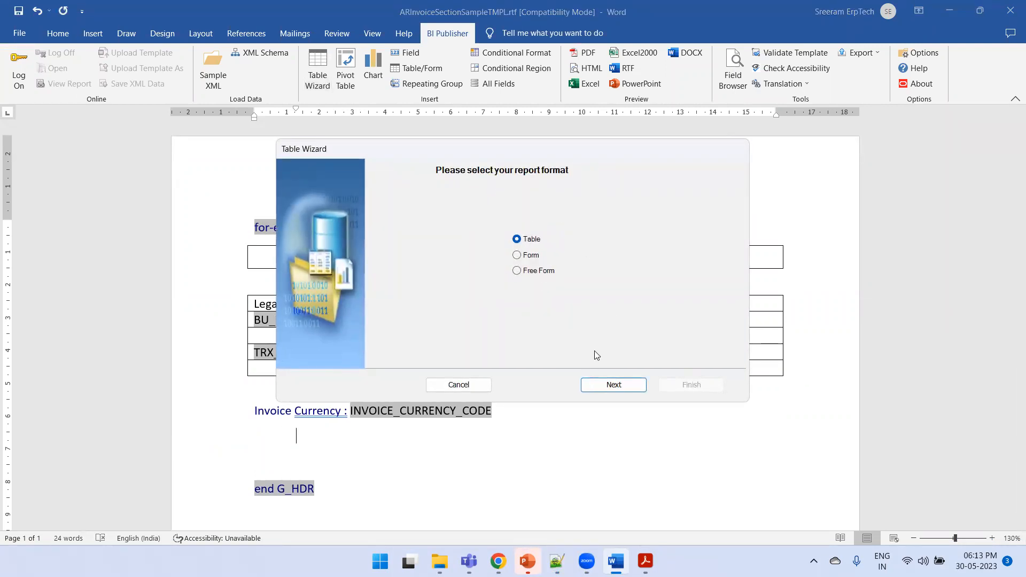
click(623, 385)
click(576, 259)
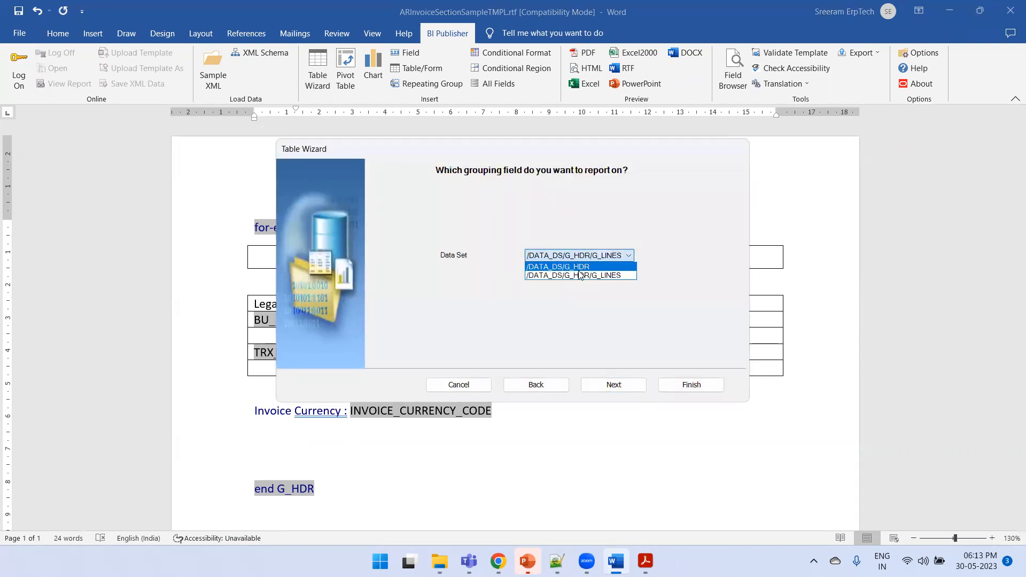
click(581, 274)
click(635, 386)
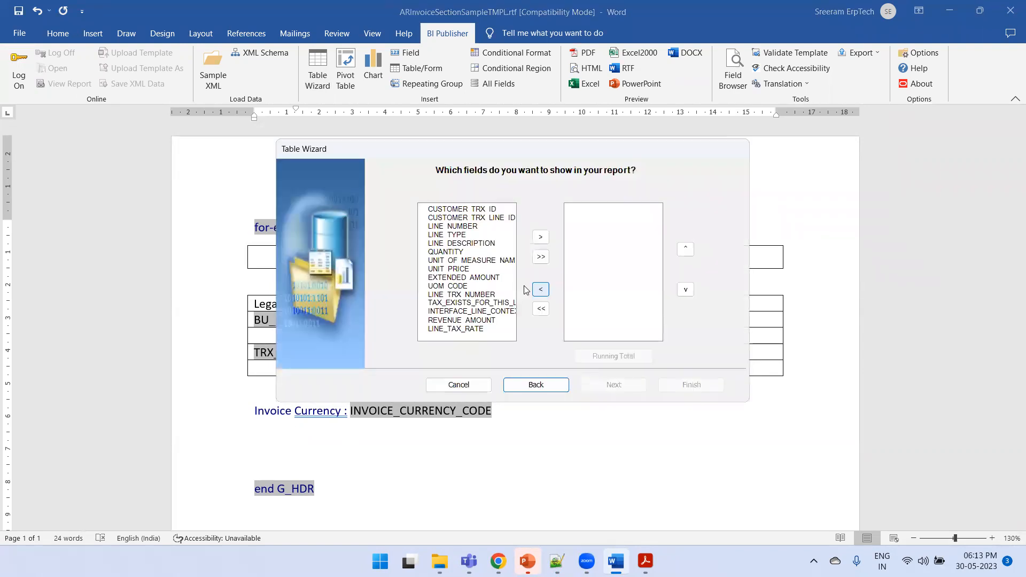
Choose LINE_NUMBER, LINE_TYPE, QUANTITY, UNIT_OF_MEASURE_NAME, UNIT_PRICE, UOM_CODE and LINE_TAX_RATE as the report fields and insert the table.
double_click(474, 226)
double_click(474, 235)
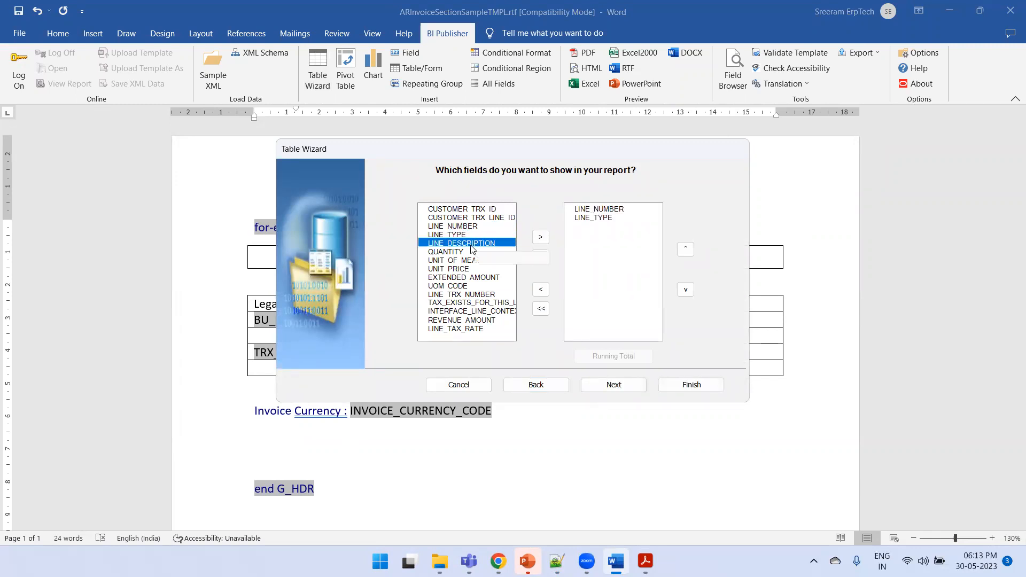
double_click(475, 252)
double_click(475, 261)
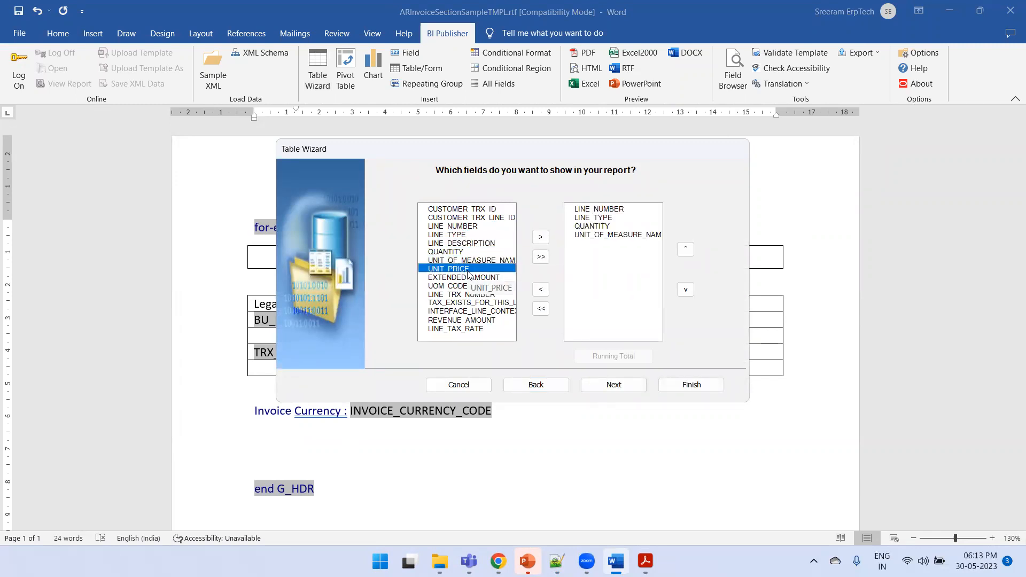
double_click(474, 269)
click(479, 294)
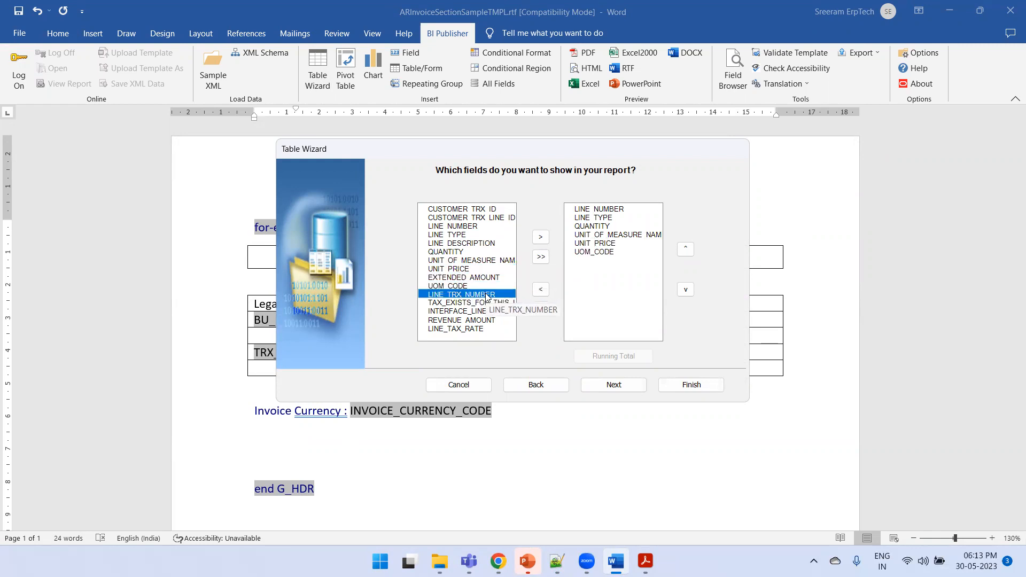
double_click(470, 329)
click(692, 384)
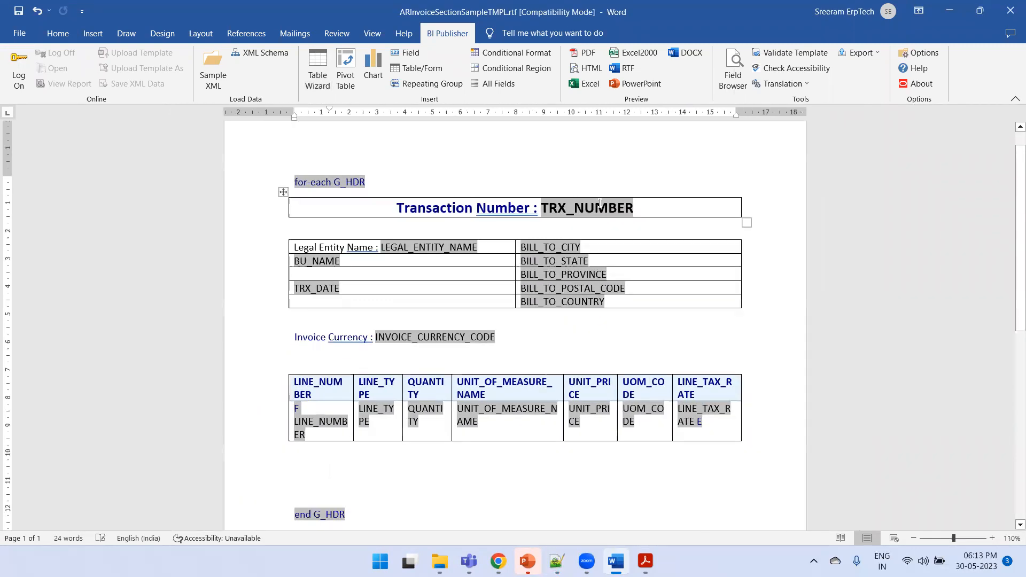
Preview the template as a PDF, check the lines table on several transaction pages, and return to the Word template.
click(584, 52)
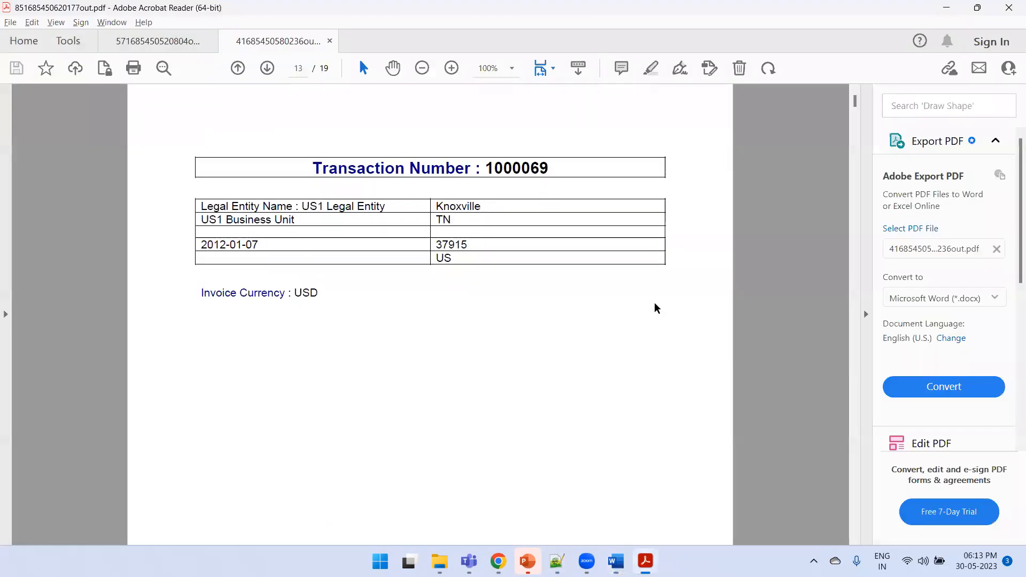
scroll(656, 309, down, 2)
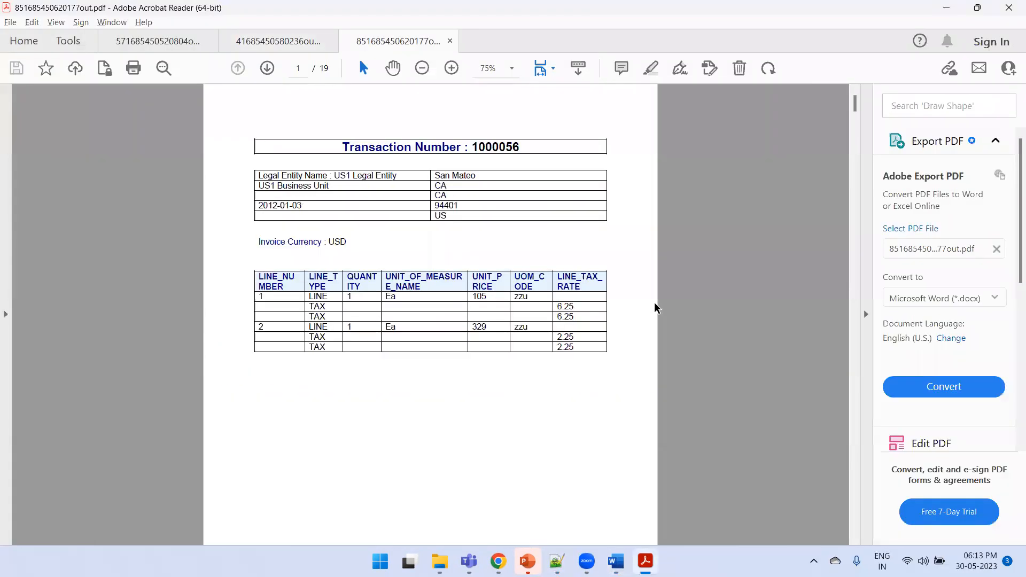
scroll(657, 308, down, 2)
scroll(657, 308, down, 2)
scroll(657, 308, down, 10)
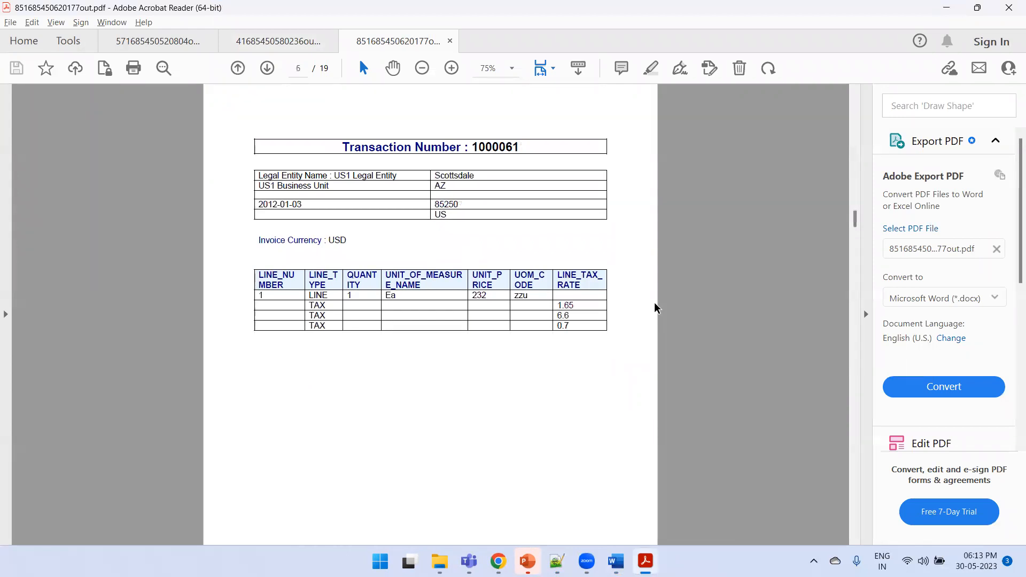
scroll(656, 308, down, 4)
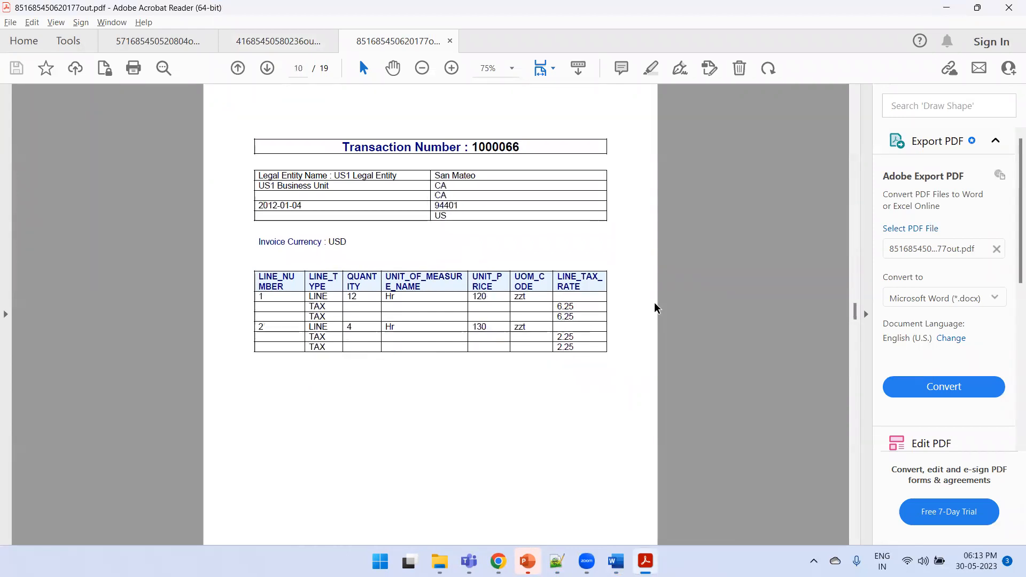
key(alt+Tab)
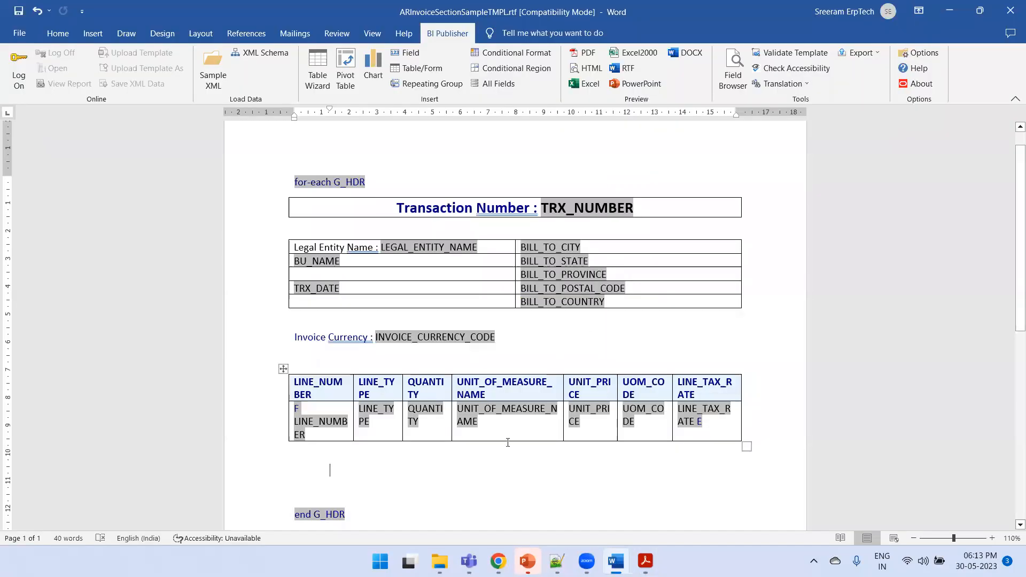
mouse_move(556, 561)
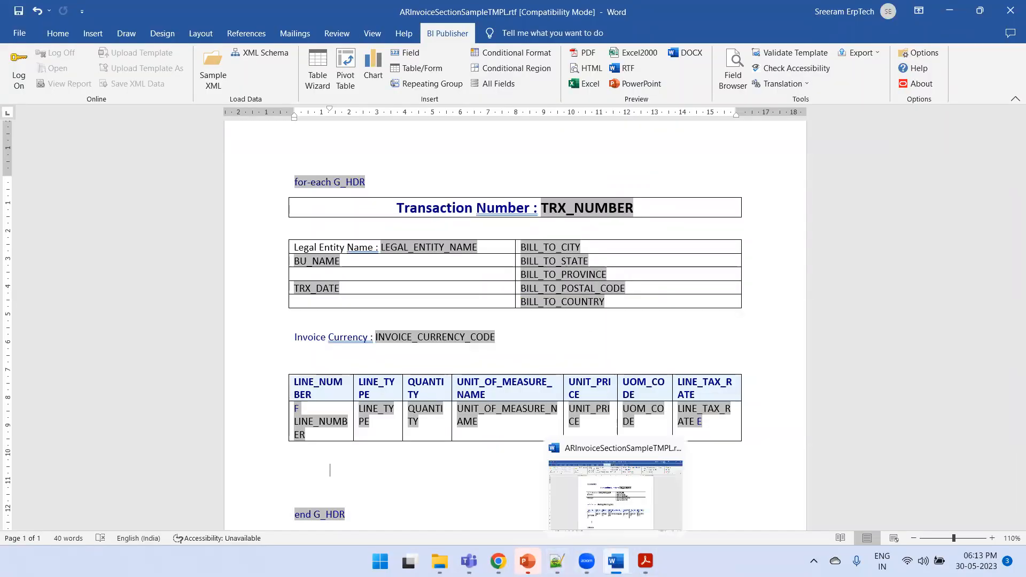